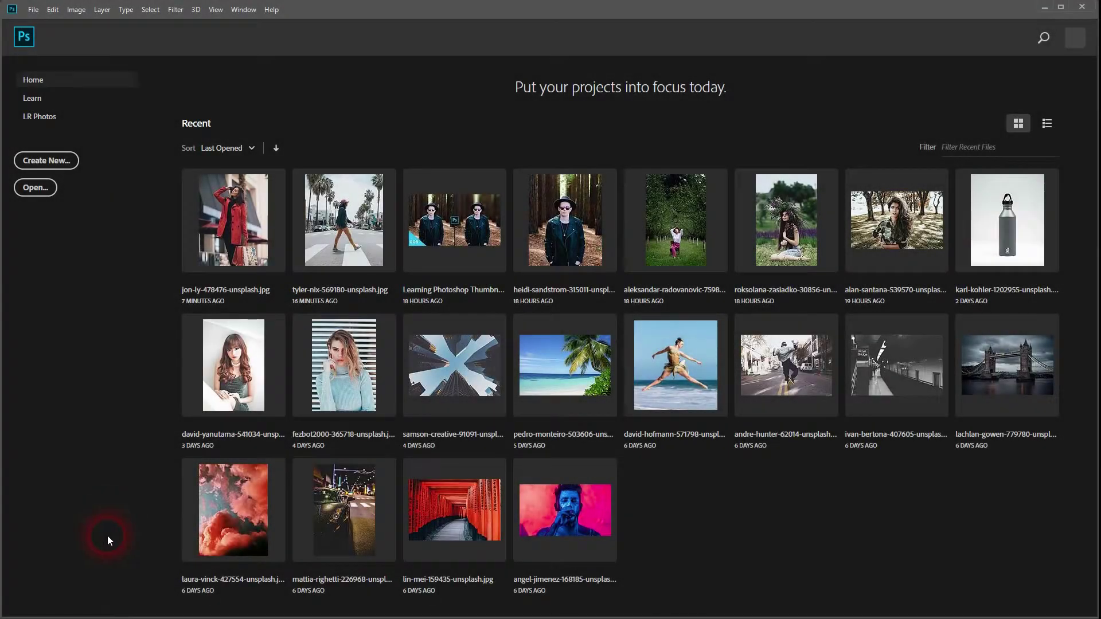
- Open jon-ly-478476-unsplash.jpg and rename its Background layer to img
click(34, 188)
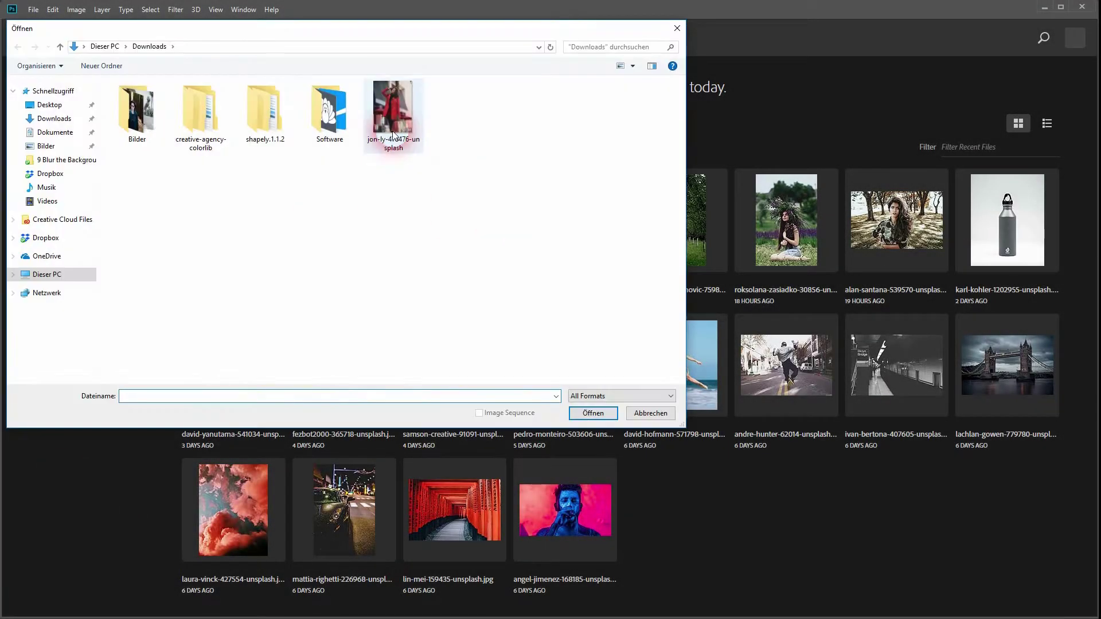
double_click(394, 135)
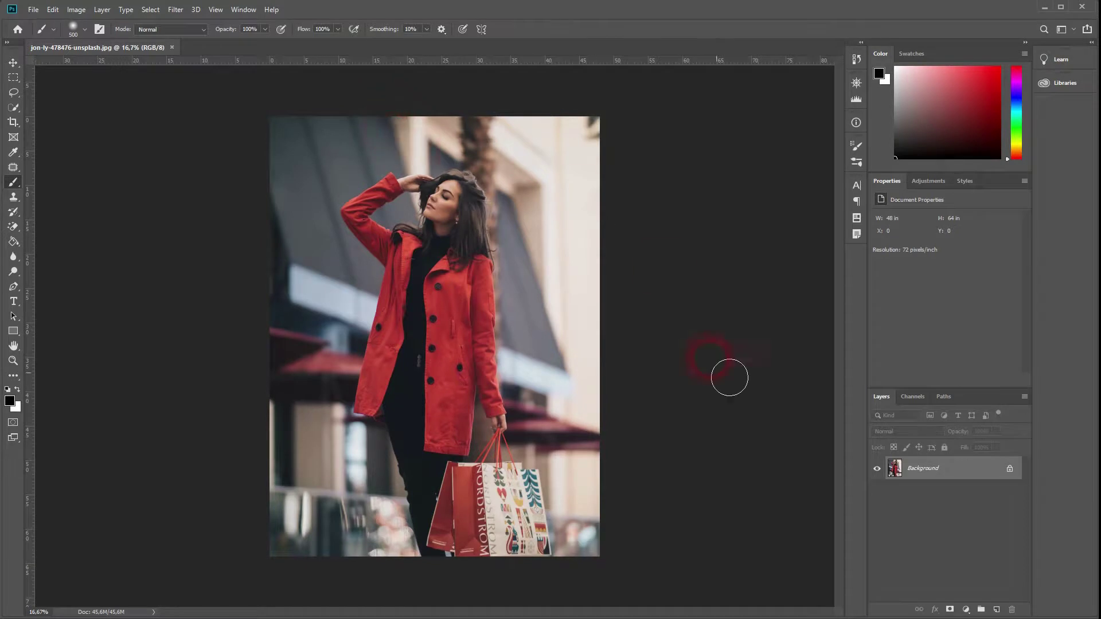
double_click(914, 468)
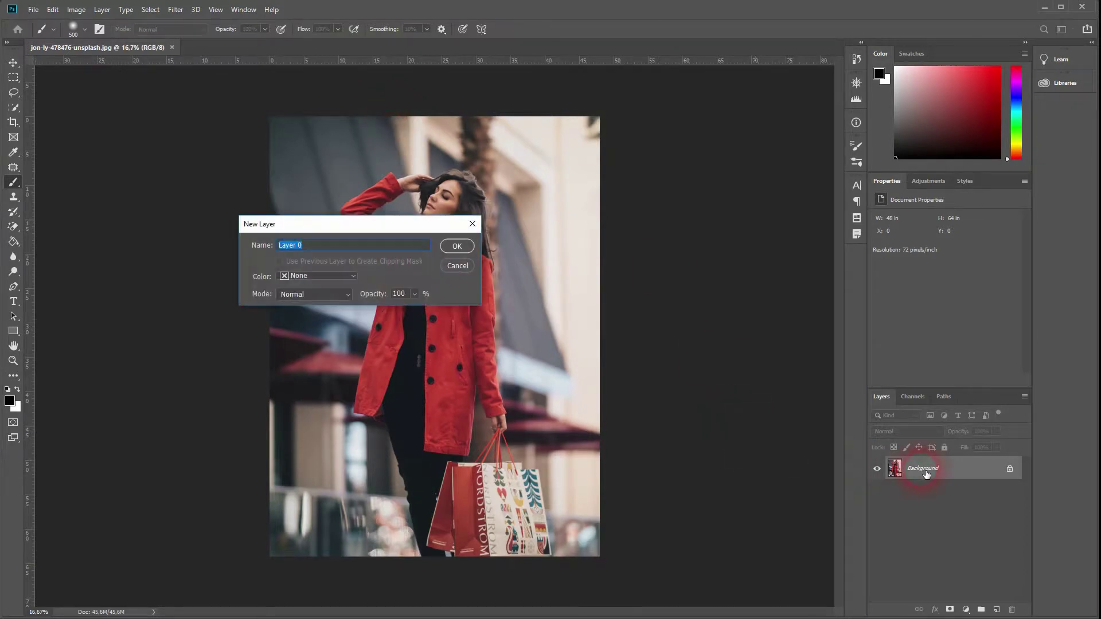
key(BackSpace)
text(img)
key(Return)
- Duplicate img as img copy, hide the original img layer, and pick the Quick Selection tool
key(ctrl+j)
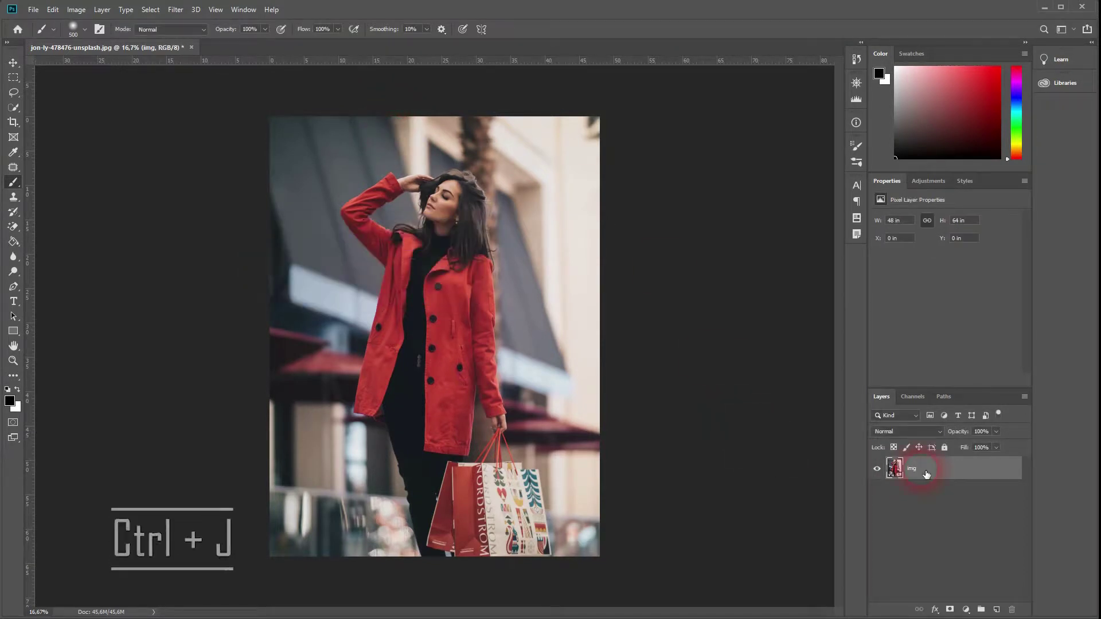
click(878, 493)
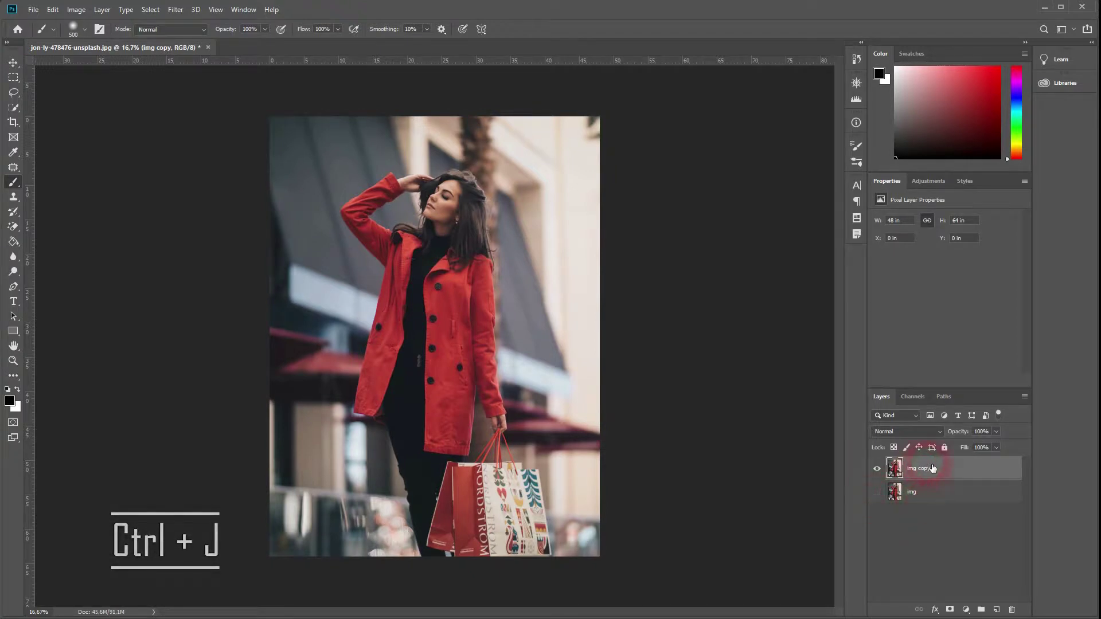
click(12, 108)
- Brush a quick selection over the woman's face, hair, red coat and shopping bags
click(69, 107)
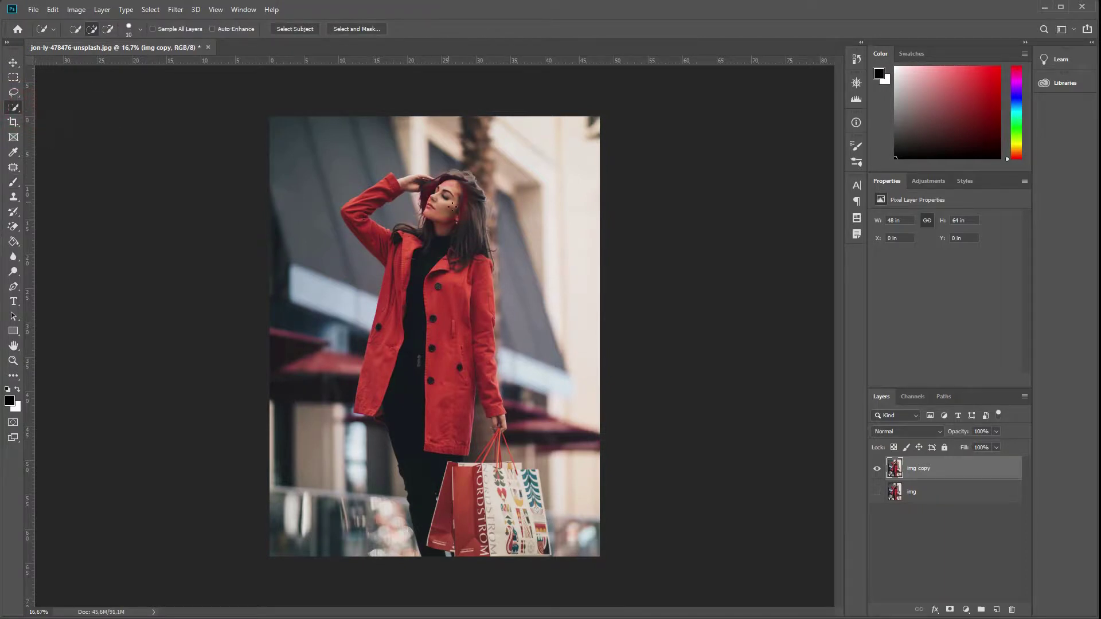
mouse_move(451, 192)
mouse_down()
mouse_move(456, 377)
mouse_move(484, 482)
mouse_move(555, 561)
mouse_move(536, 499)
mouse_move(542, 476)
mouse_move(482, 470)
mouse_move(411, 517)
mouse_move(408, 533)
mouse_up()
mouse_move(402, 408)
mouse_down()
mouse_move(388, 360)
mouse_move(375, 397)
mouse_move(394, 343)
mouse_move(396, 254)
mouse_move(360, 223)
mouse_move(366, 195)
mouse_move(470, 177)
mouse_up()
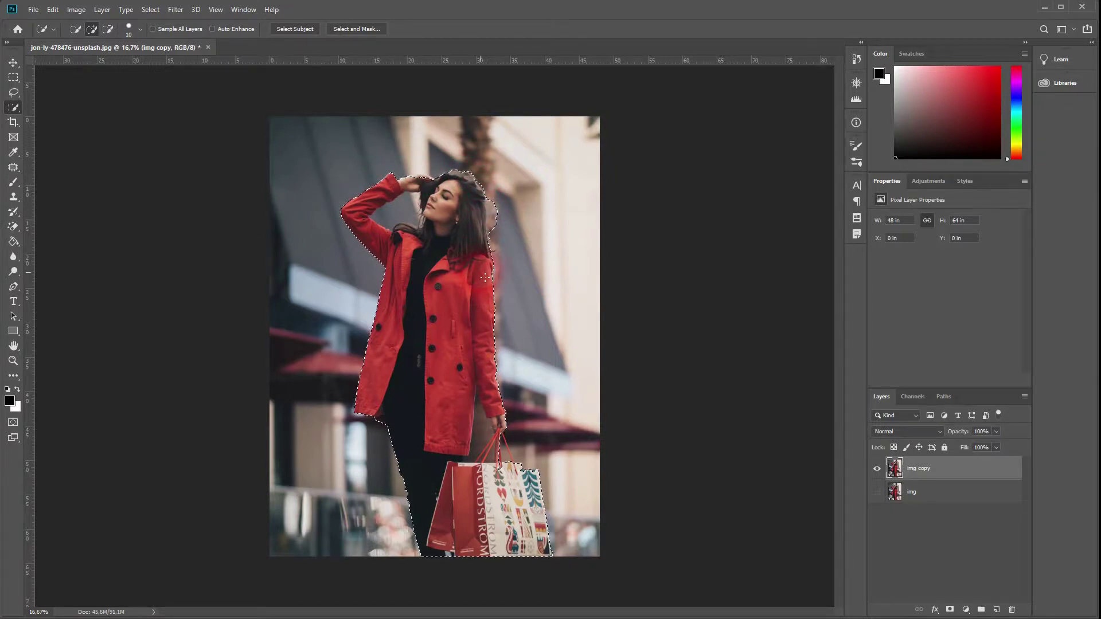
scroll(485, 277, up, 3)
scroll(510, 203, down, 10)
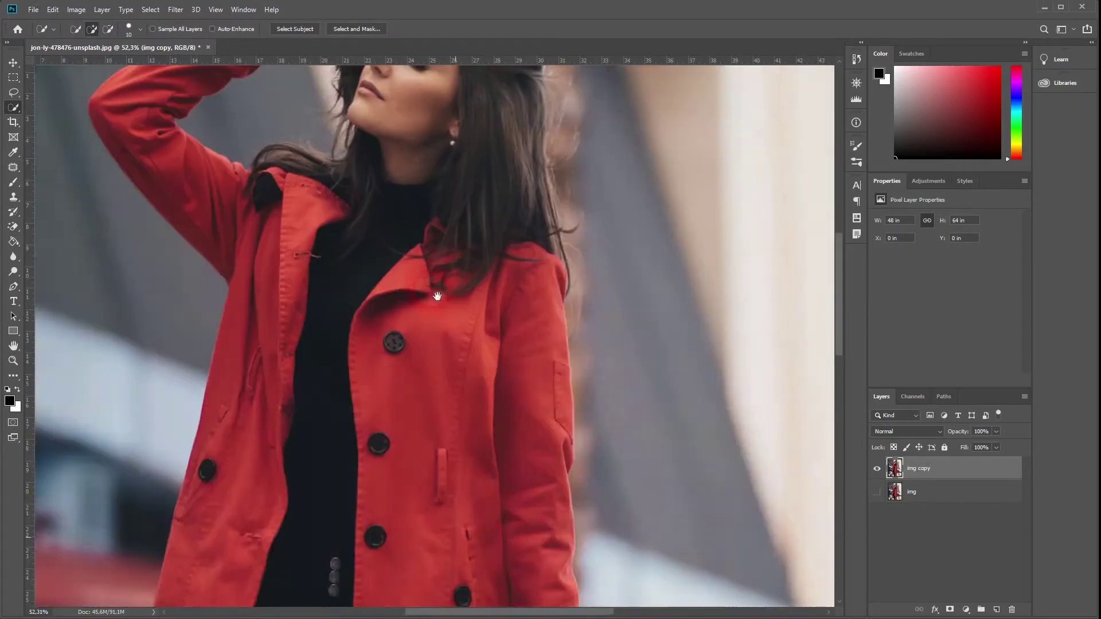
scroll(509, 204, up, 5)
scroll(467, 219, down, 5)
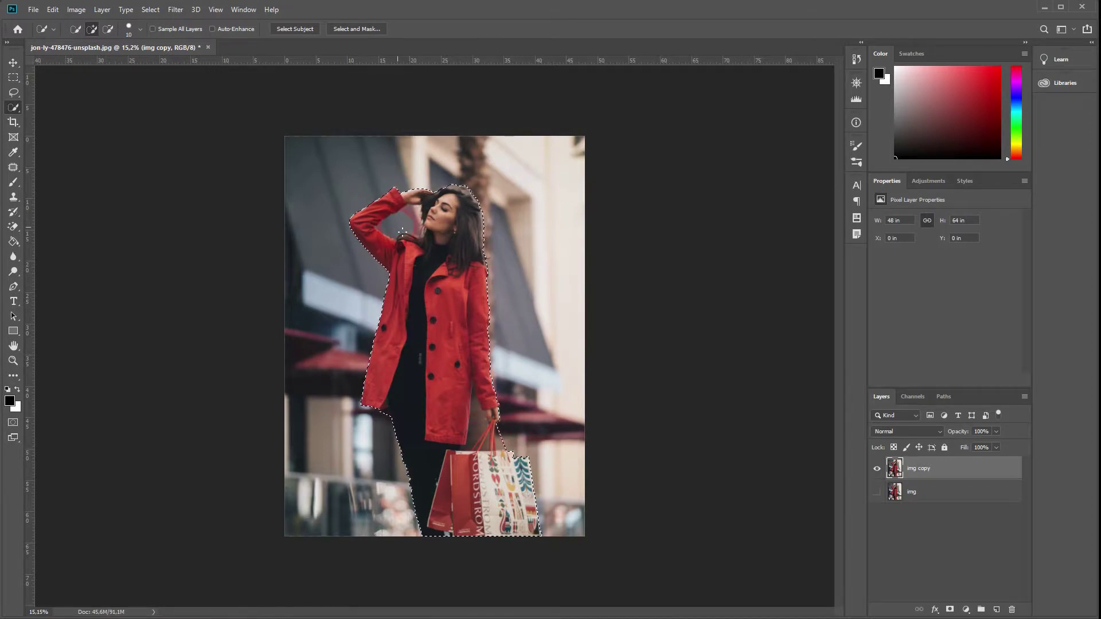
click(153, 9)
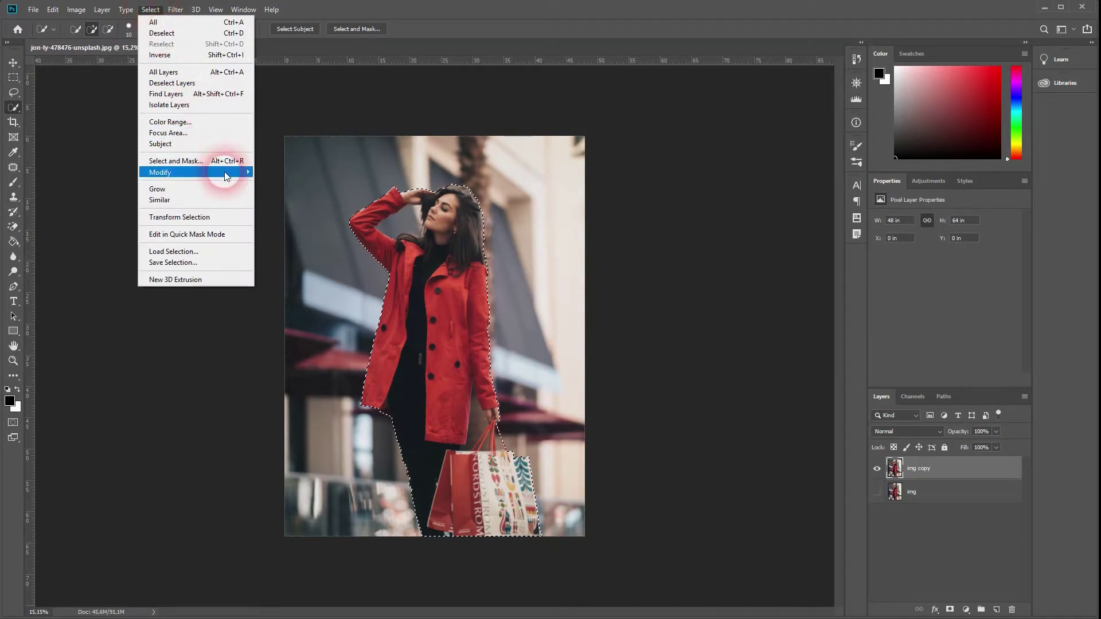
- Apply Select > Modify > Smooth with a 5-pixel sample radius to the woman's selection
mouse_move(221, 173)
click(287, 182)
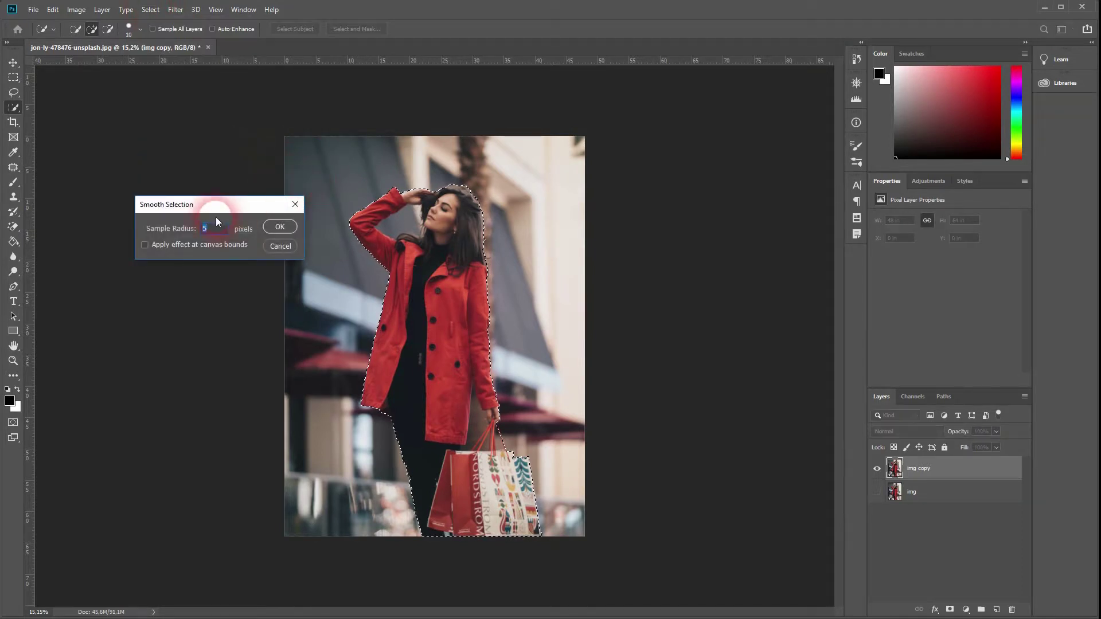
drag(226, 210, 185, 213)
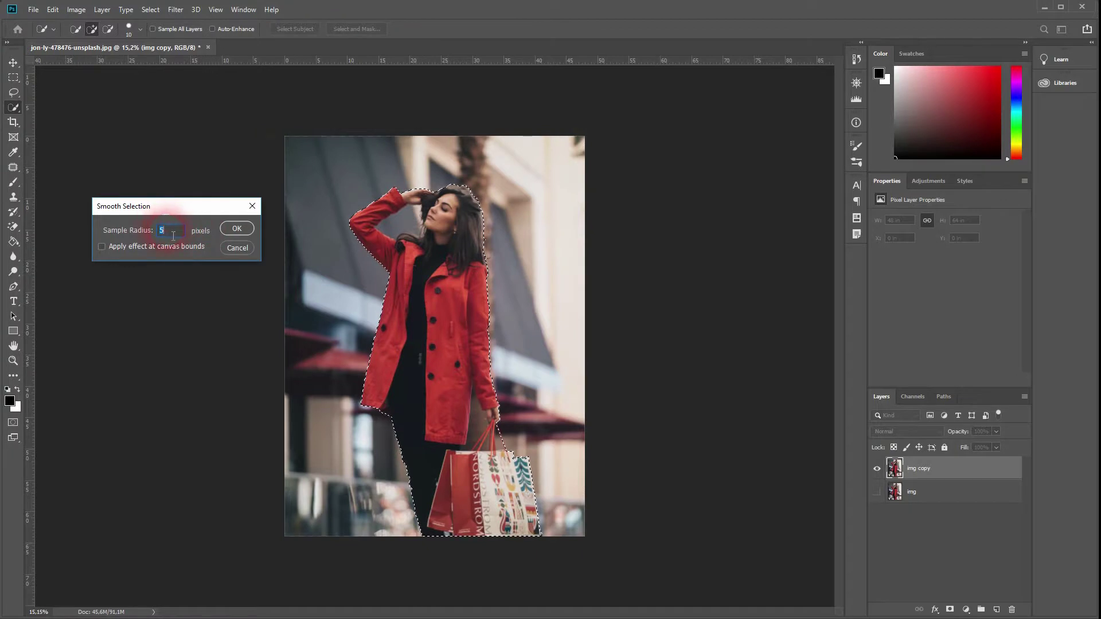
click(238, 227)
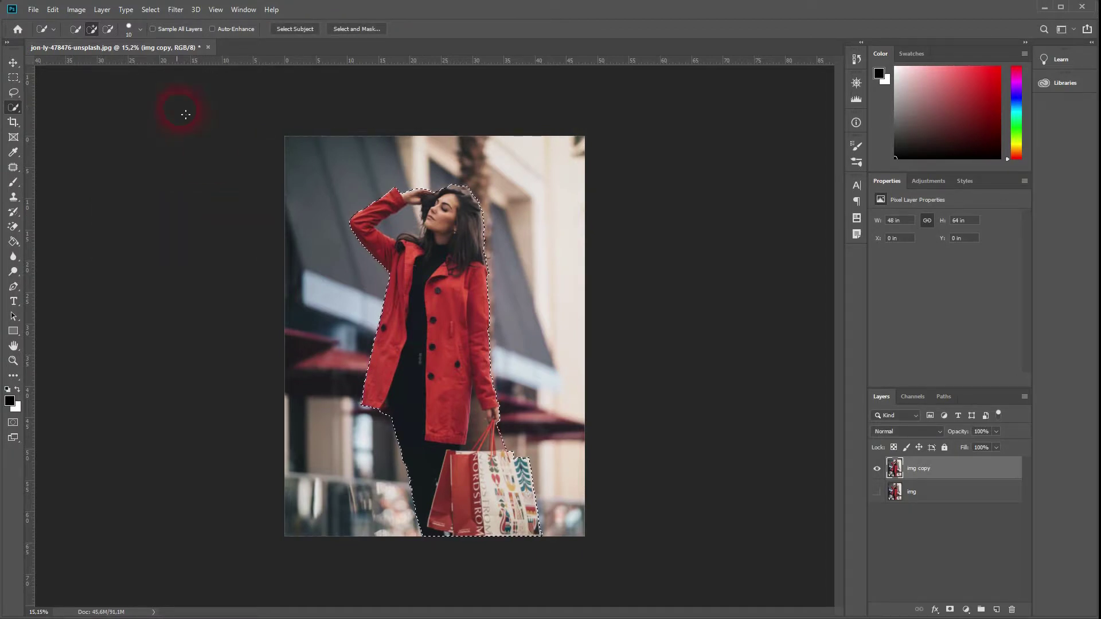
- Use Select > Modify > Expand to grow the selection by 25 pixels
click(150, 10)
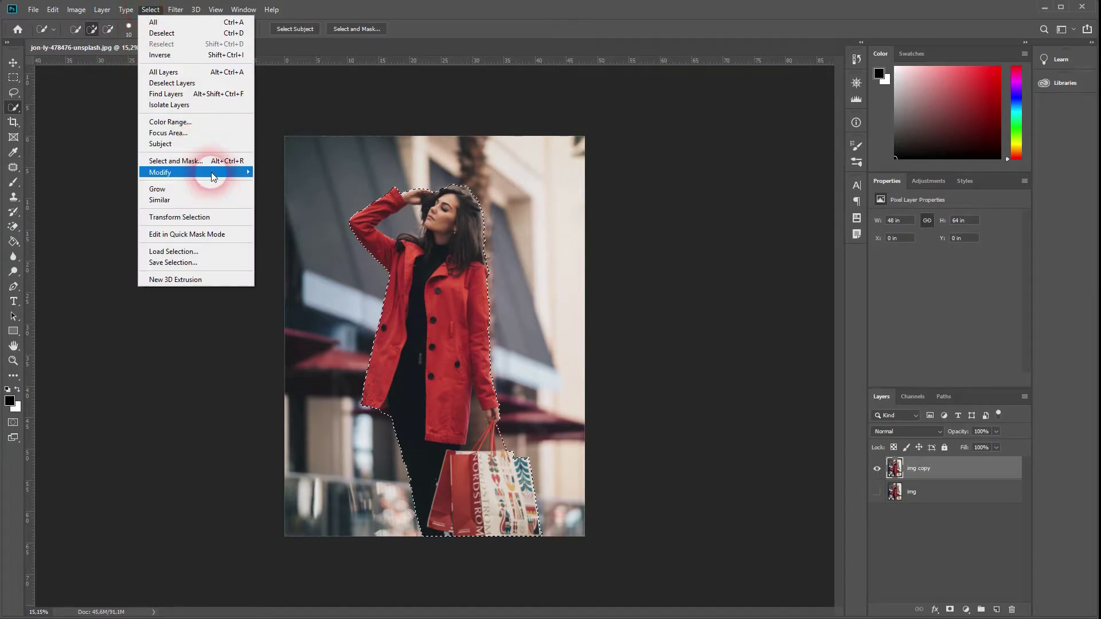
mouse_move(218, 173)
click(273, 195)
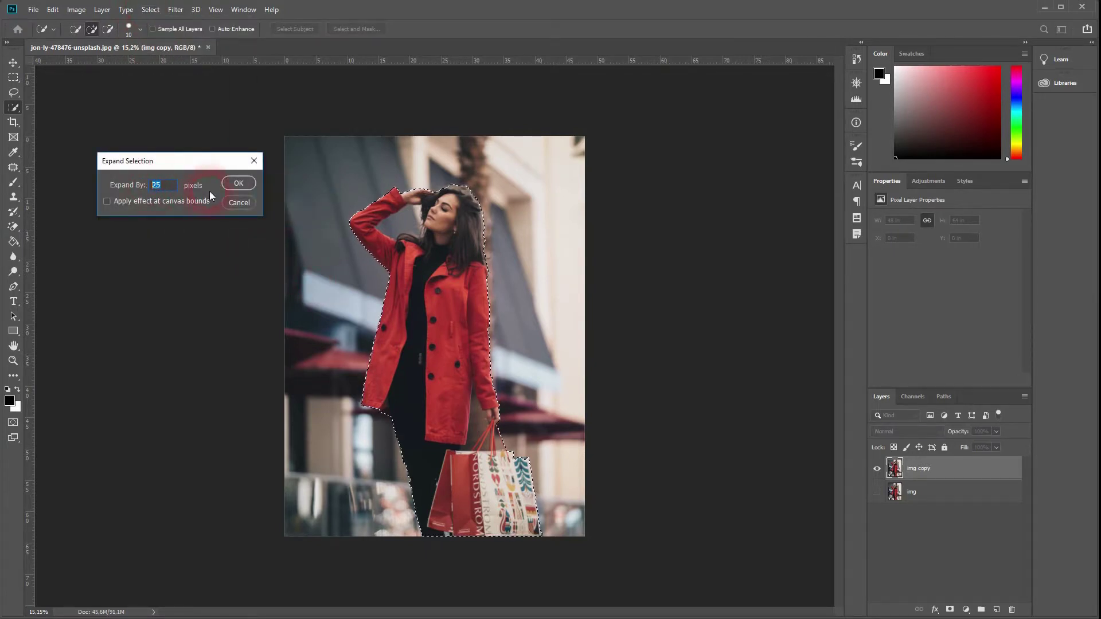
click(234, 184)
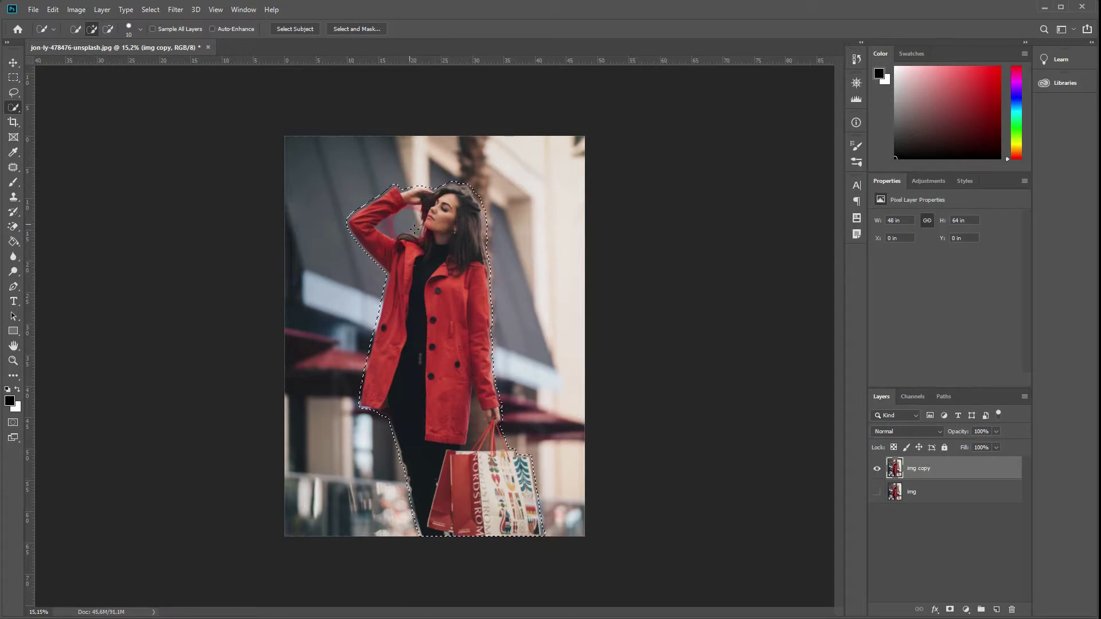
right_click(457, 366)
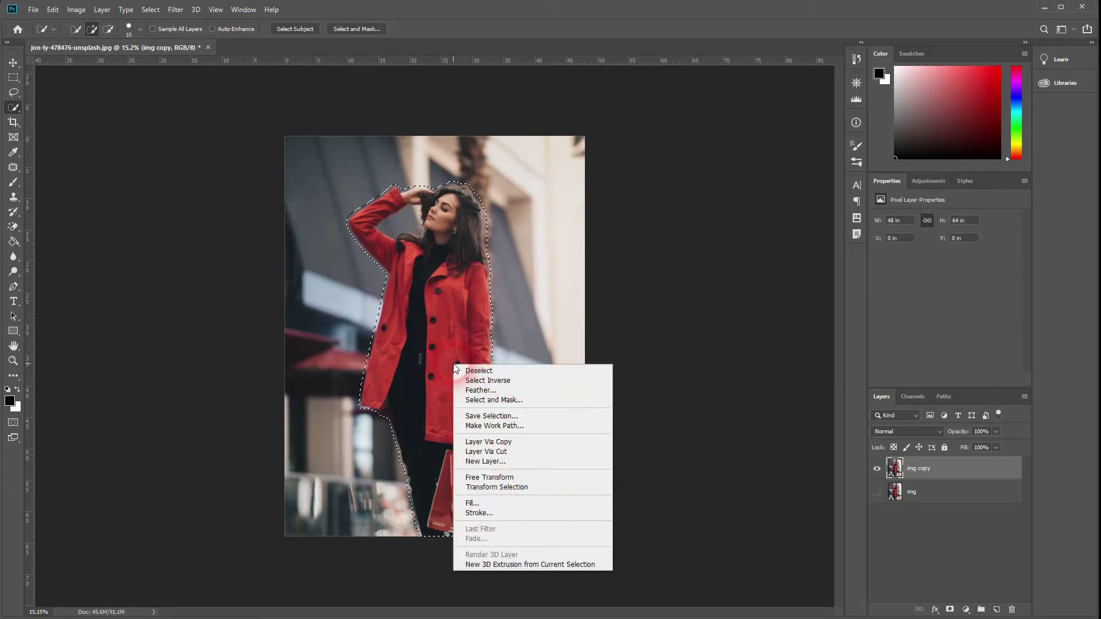
- Make a work path from the selection at 10-pixel tolerance and add an empty Layer 1
click(508, 427)
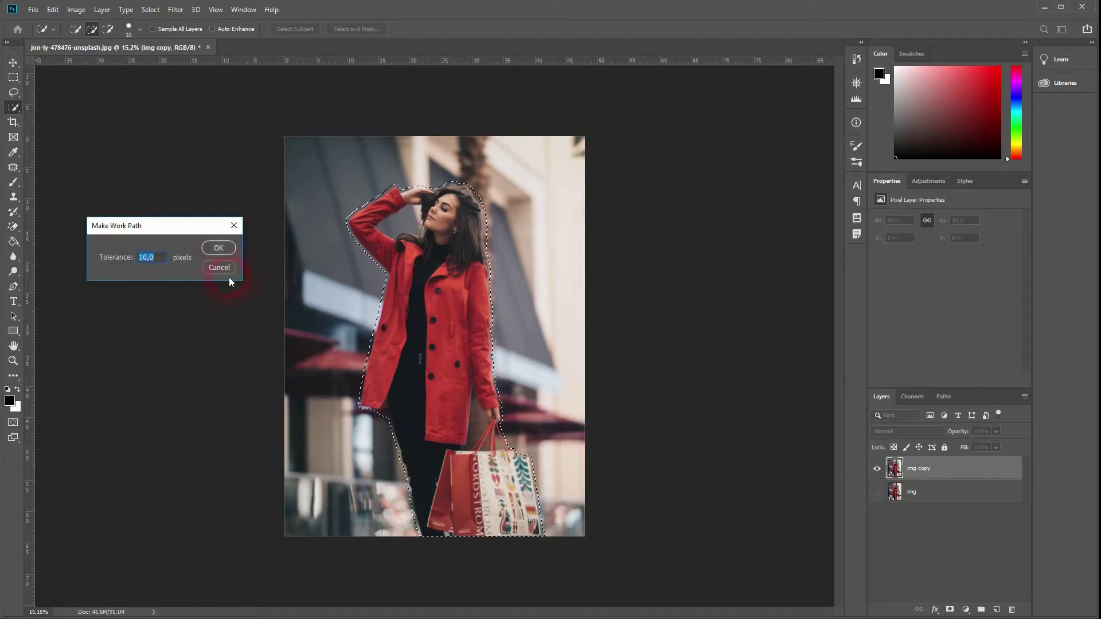
drag(190, 225, 179, 225)
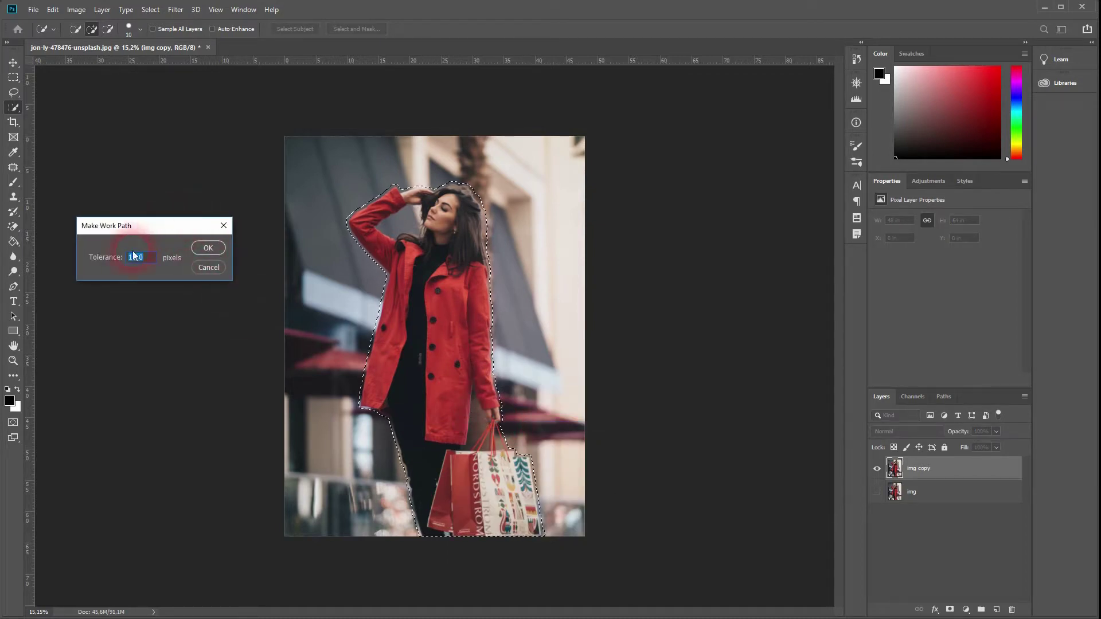
click(201, 248)
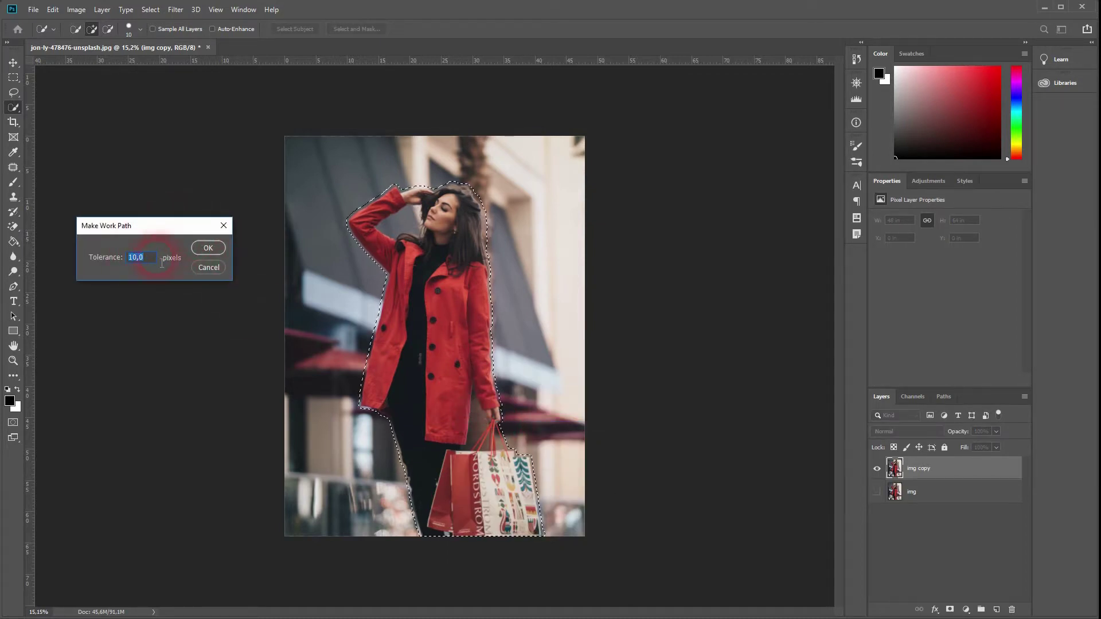
click(206, 249)
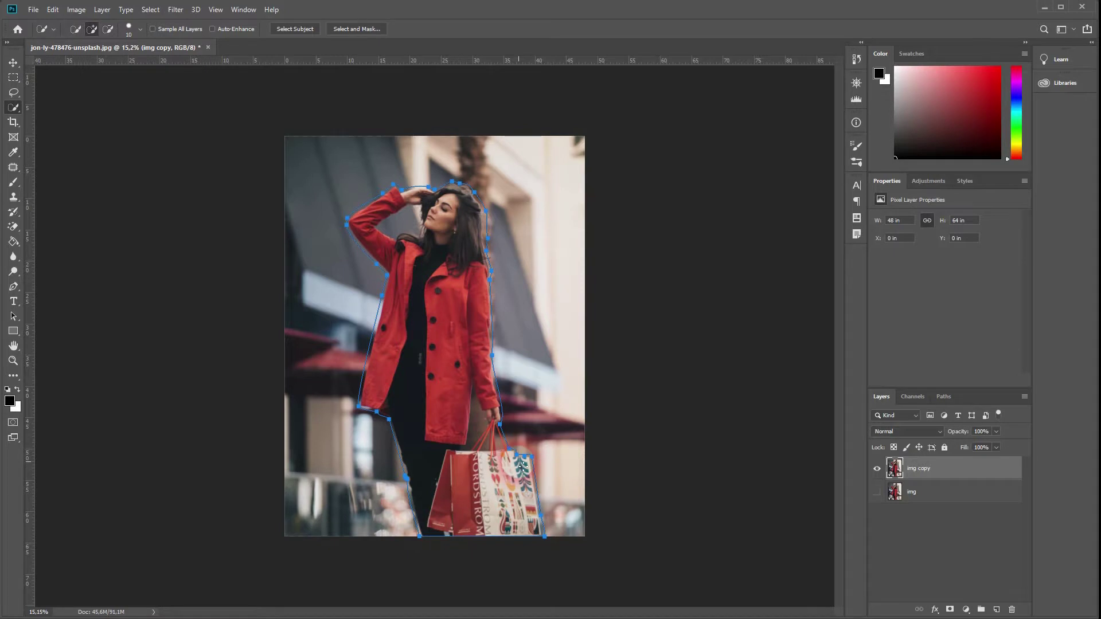
click(998, 611)
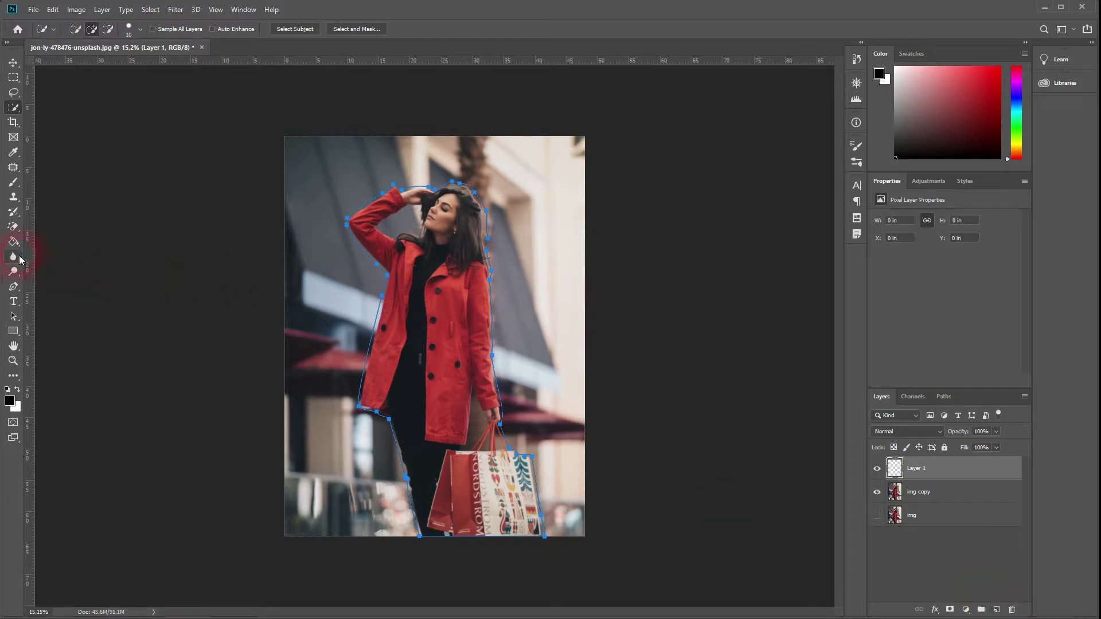
- Turn the work path into a white shape layer and return to the shape tool
click(14, 288)
click(191, 65)
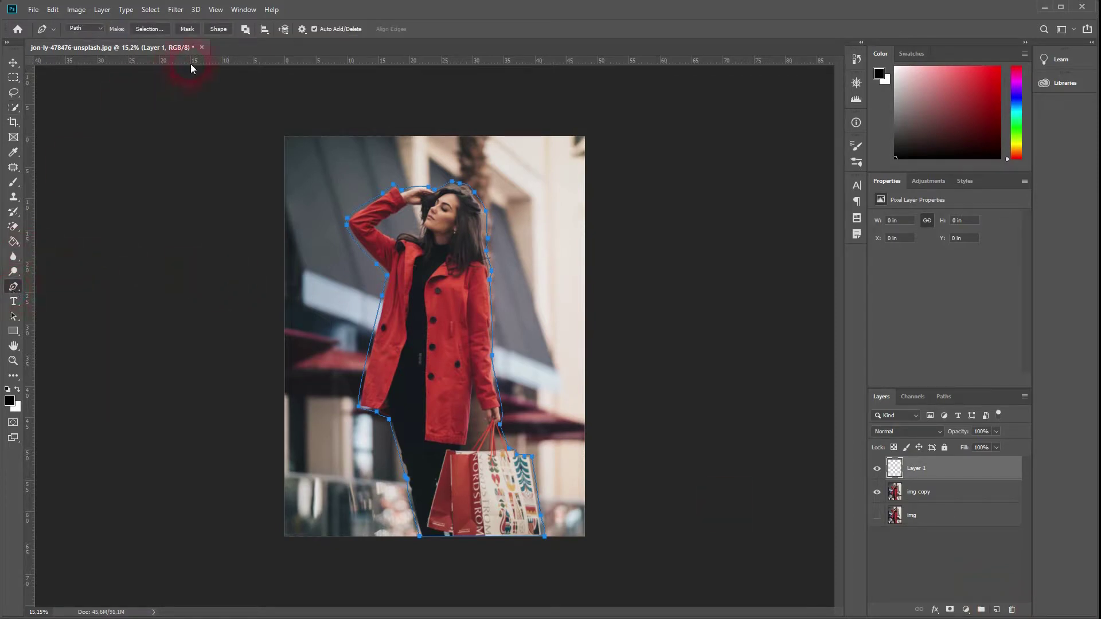
click(211, 29)
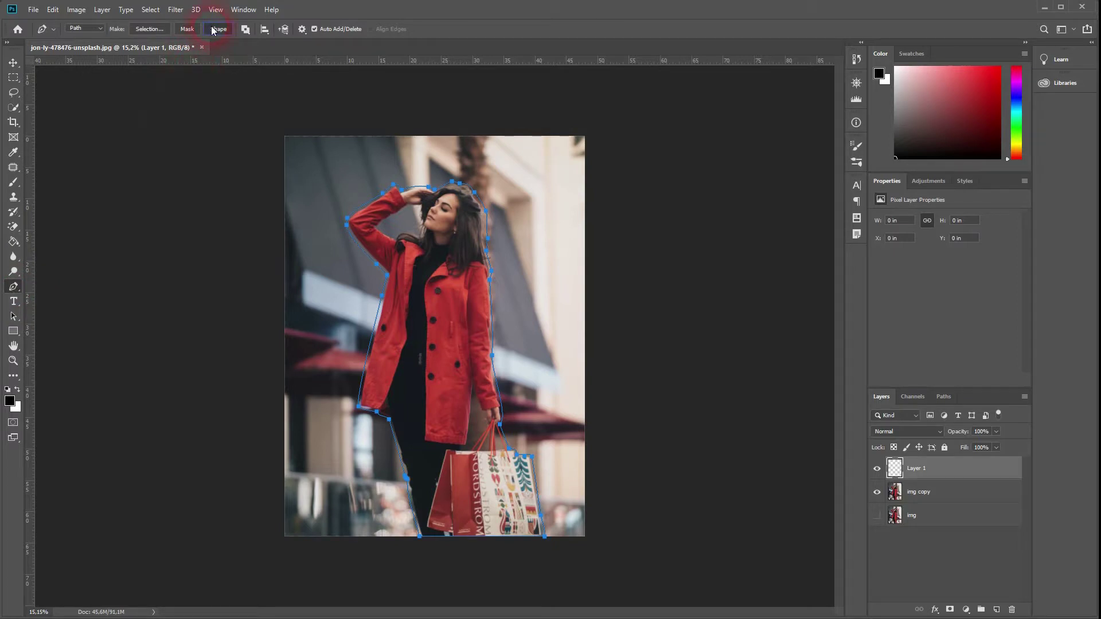
click(15, 333)
click(55, 331)
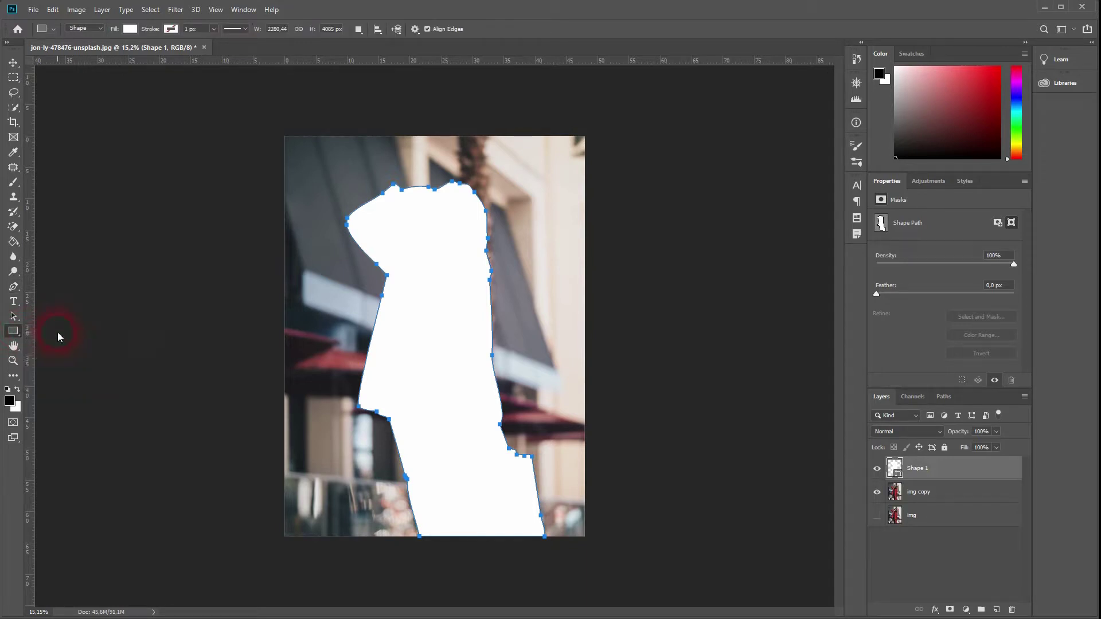
click(12, 288)
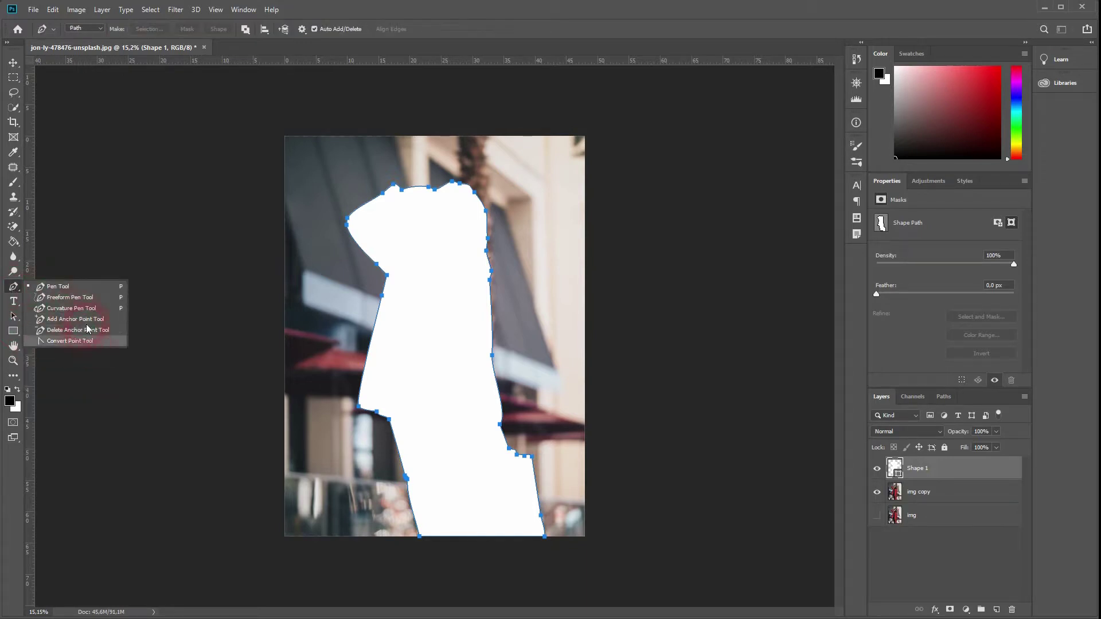
click(73, 287)
click(14, 331)
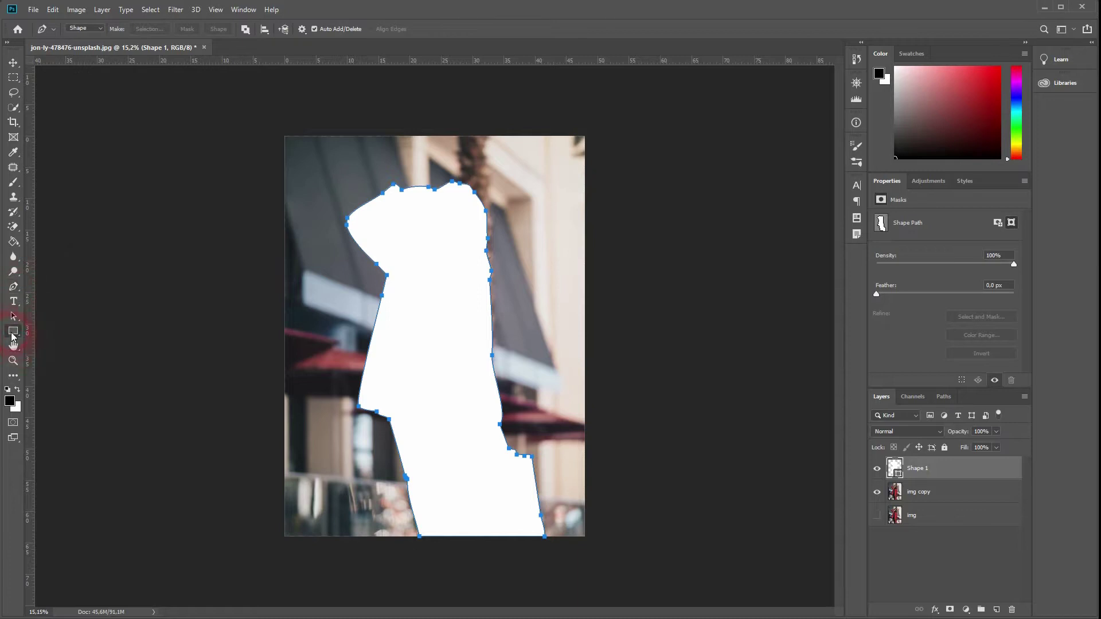
click(83, 335)
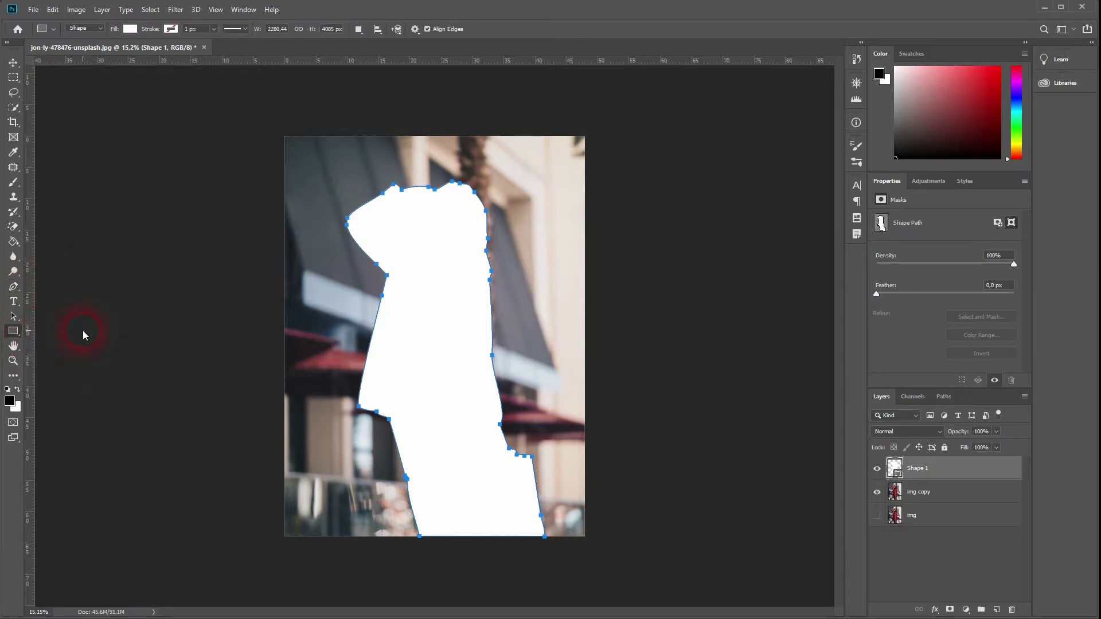
- Set the shape's fill to No Color and its stroke colour to white
click(131, 31)
click(81, 53)
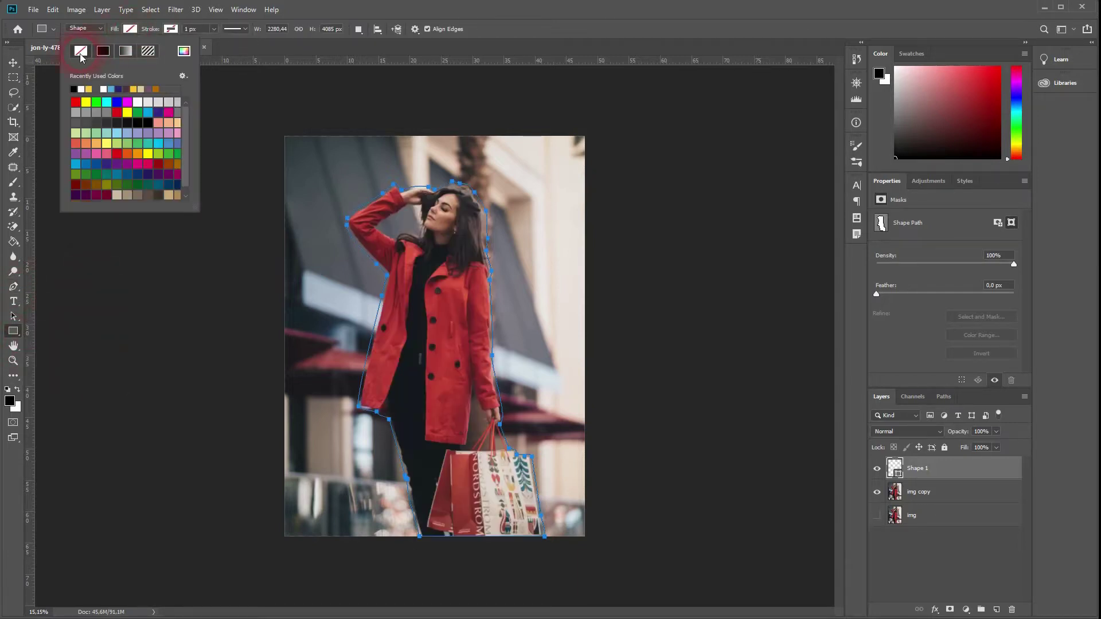
click(172, 30)
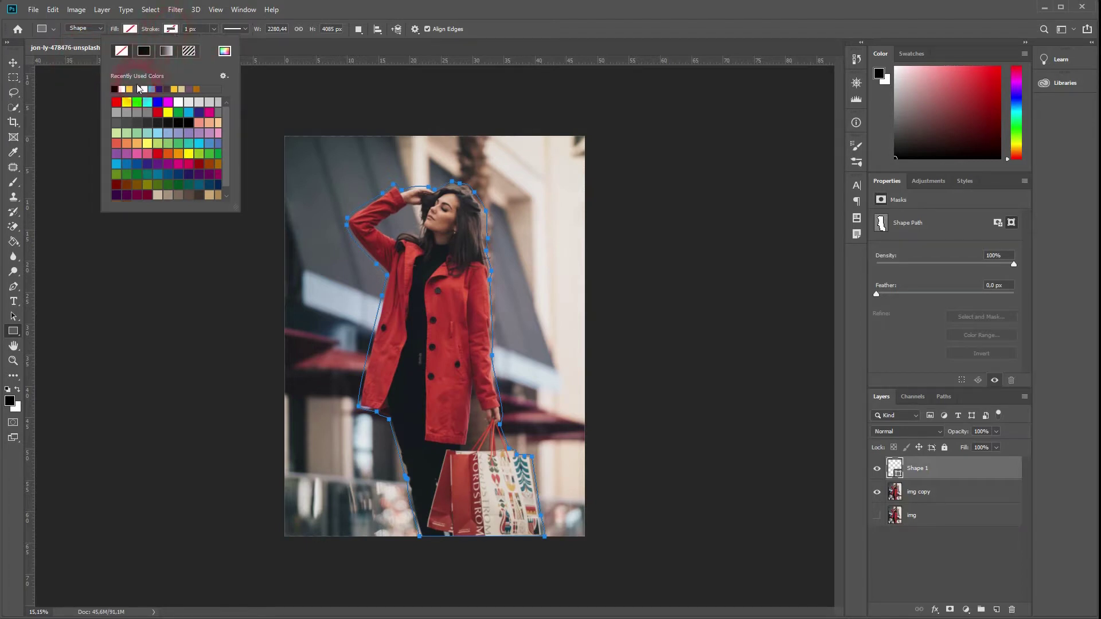
click(122, 89)
click(193, 29)
click(258, 39)
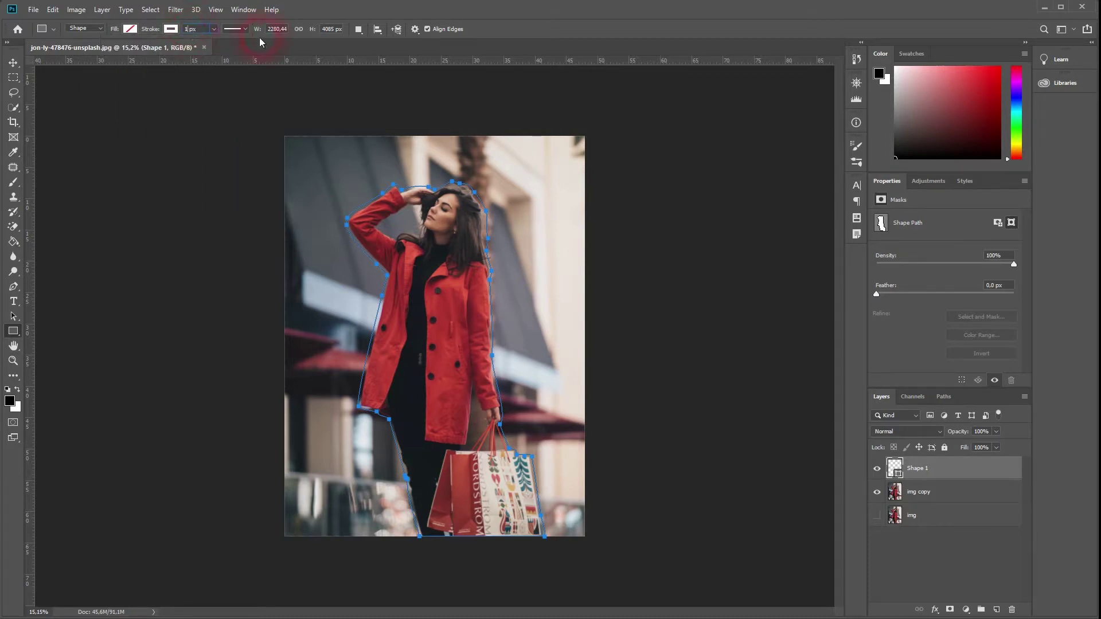
- Set the stroke width to 35 px, after trying 10 and 25 px
text(10)
key(Return)
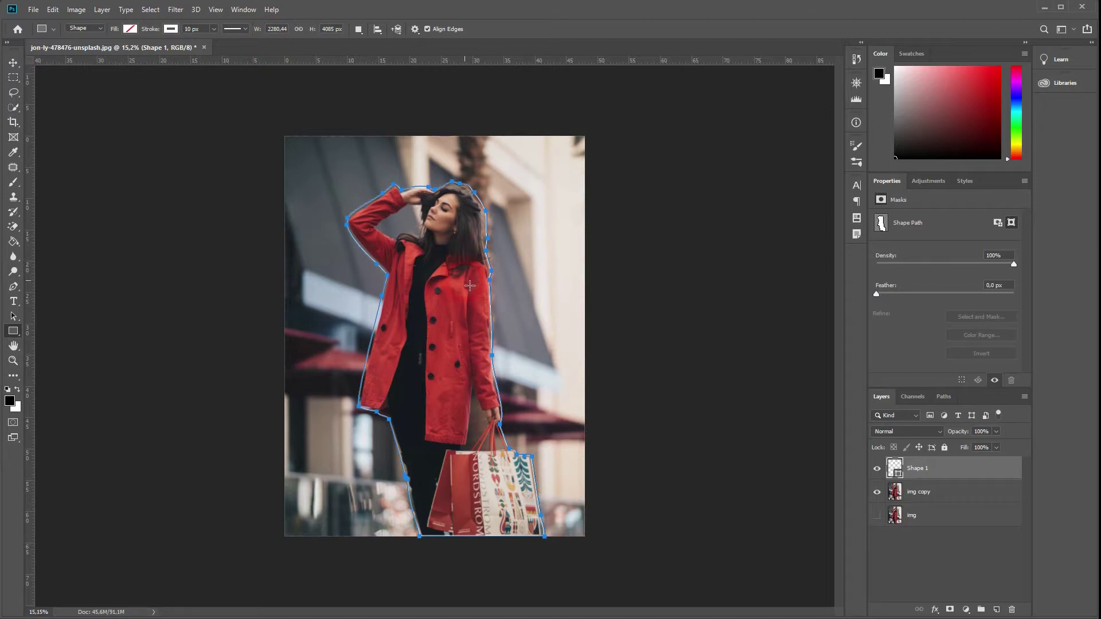
double_click(190, 28)
text(25)
key(Return)
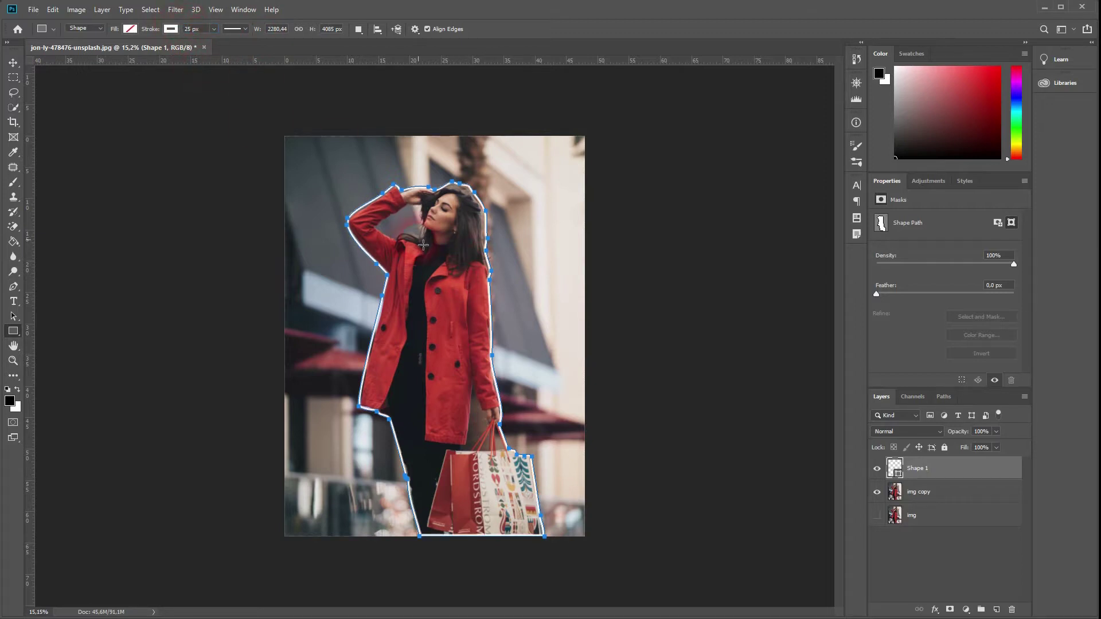
double_click(185, 29)
key(Return)
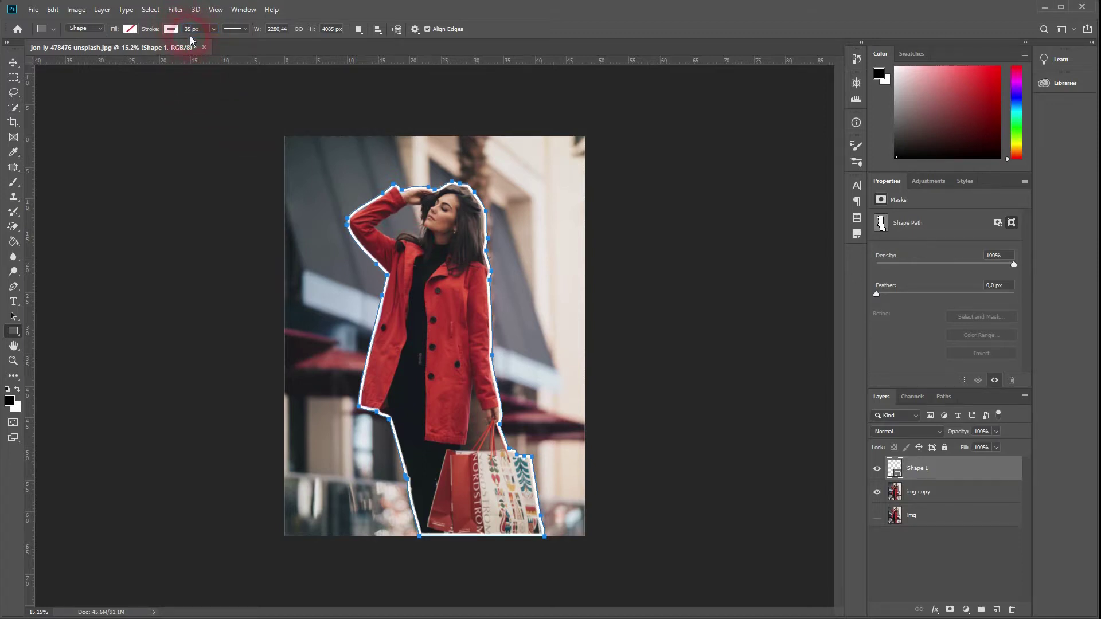
click(243, 29)
- Make the white stroke dashed, aligned outside the path, with round caps and round corners
click(247, 86)
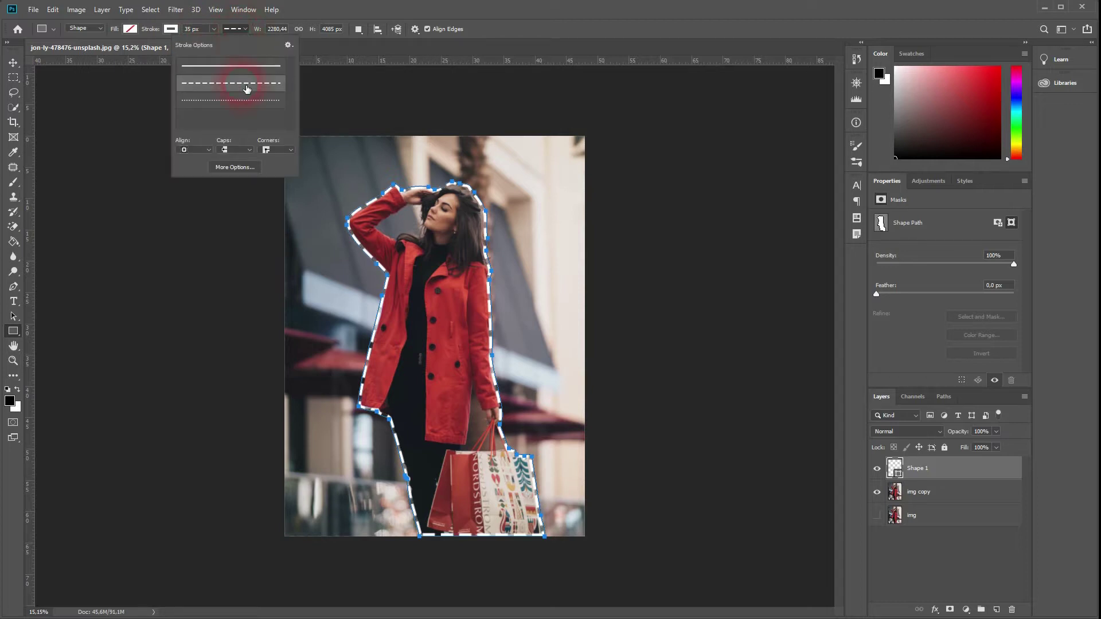
click(239, 167)
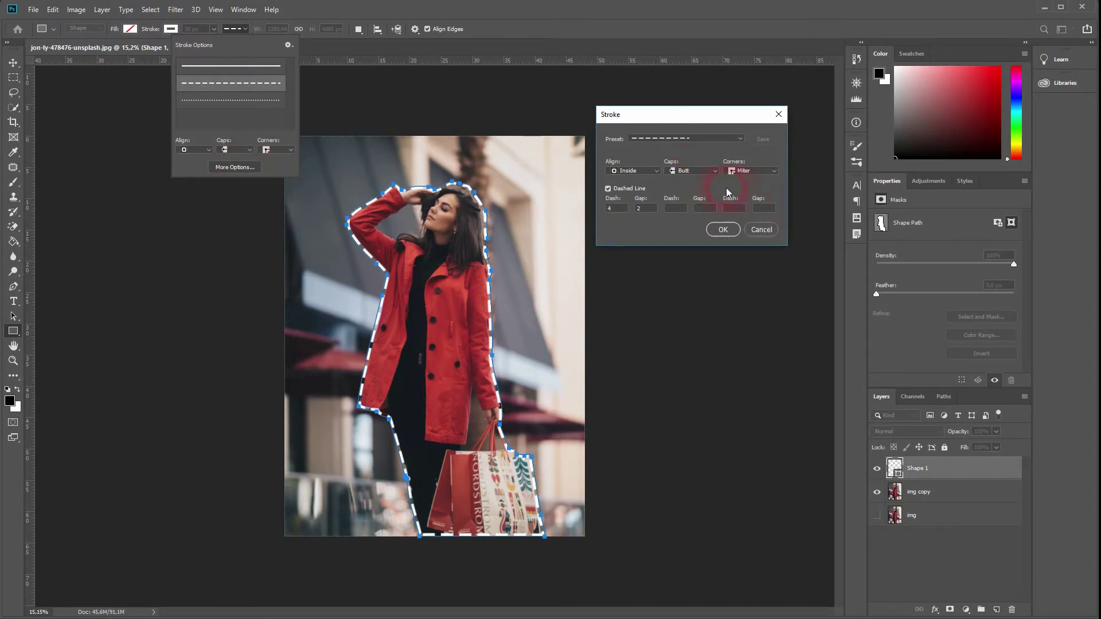
click(634, 171)
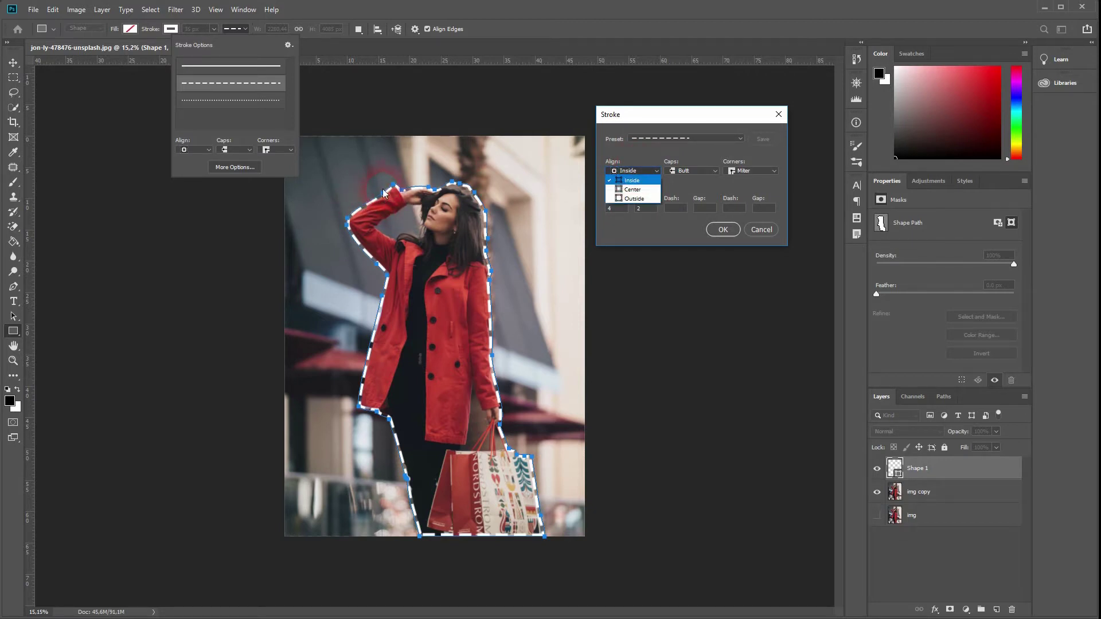
click(652, 200)
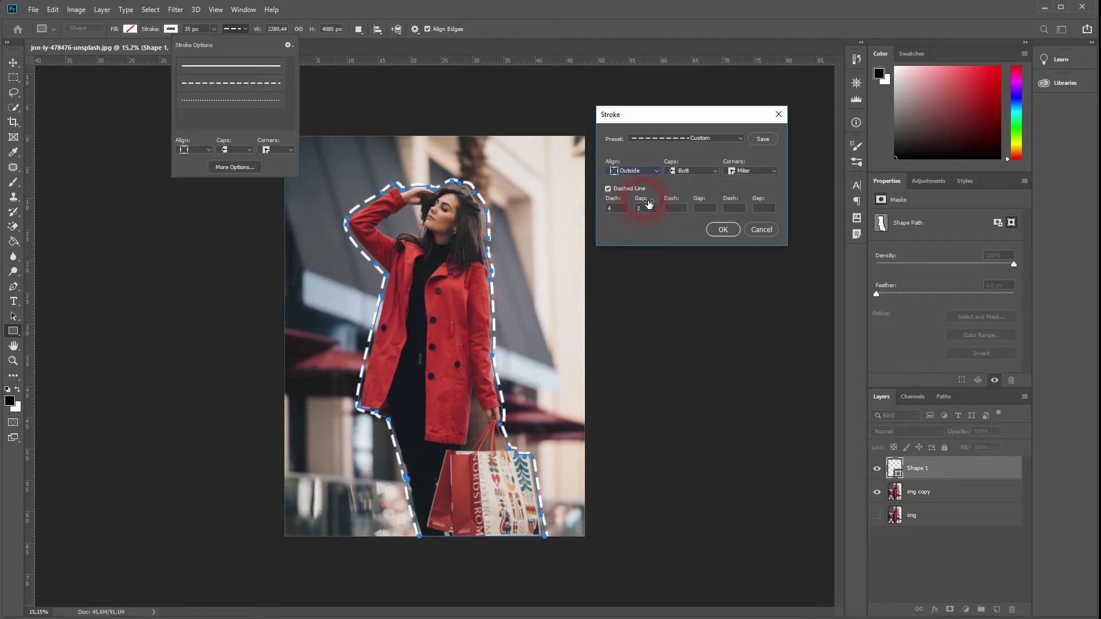
click(696, 174)
click(752, 171)
click(614, 207)
- Settle the first dash length at 8 after trying 15 and 10
text(8)
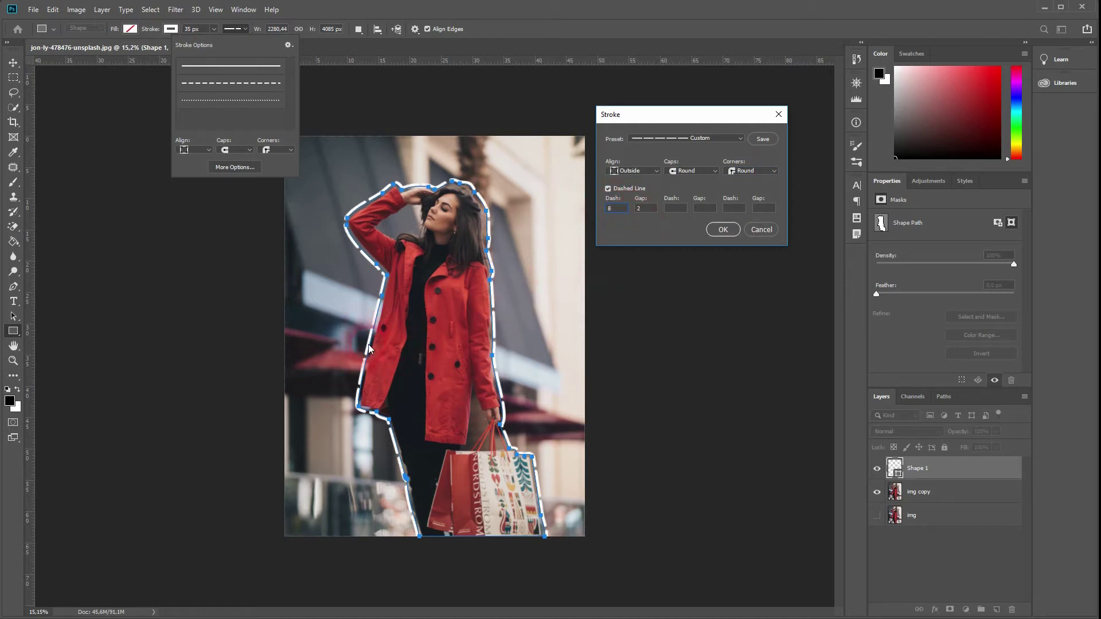
click(605, 208)
text(15)
click(636, 210)
text(10)
click(612, 302)
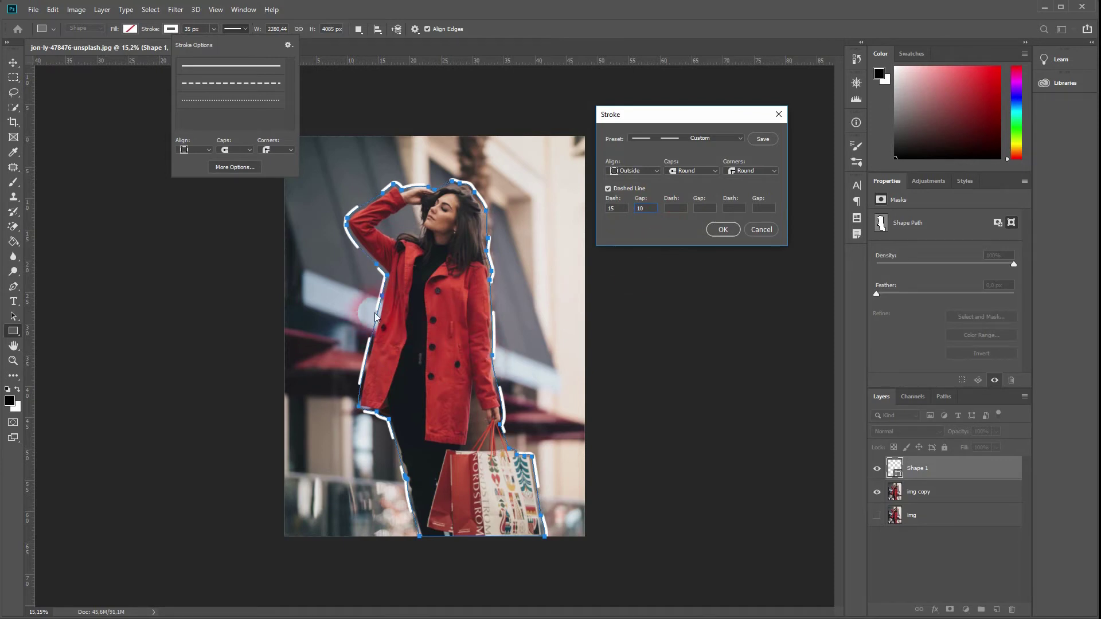
click(607, 208)
text(10)
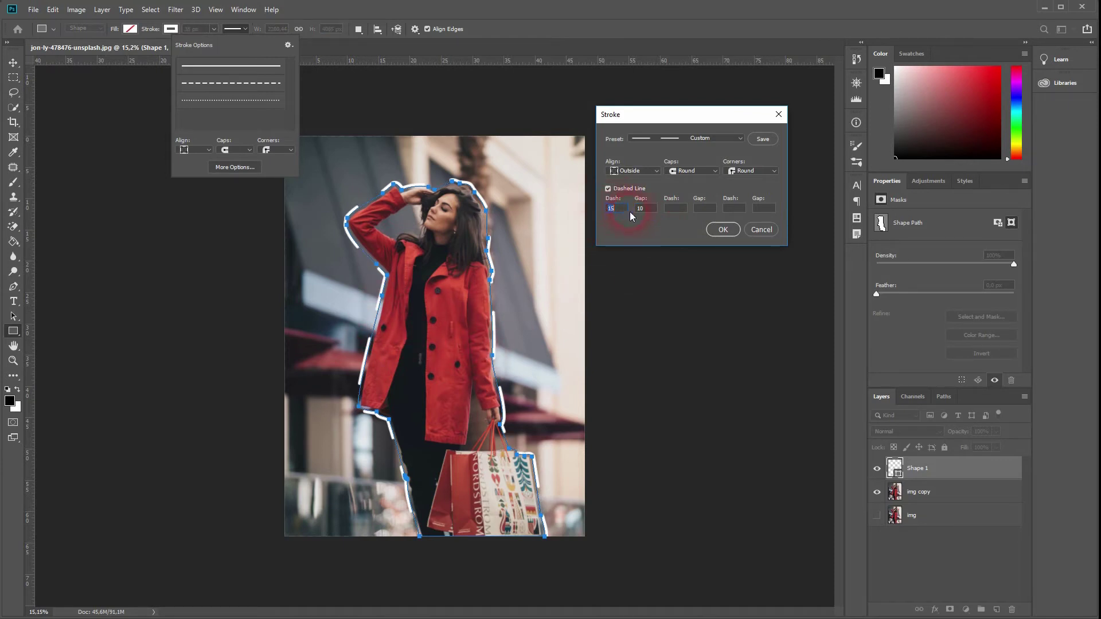
click(634, 226)
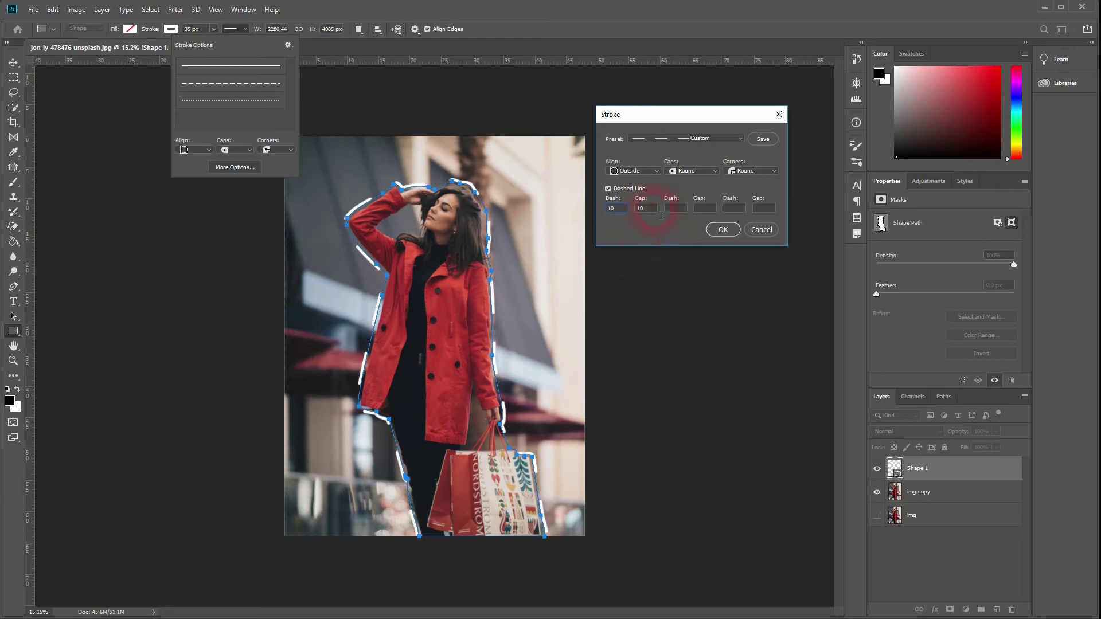
click(642, 208)
text(8)
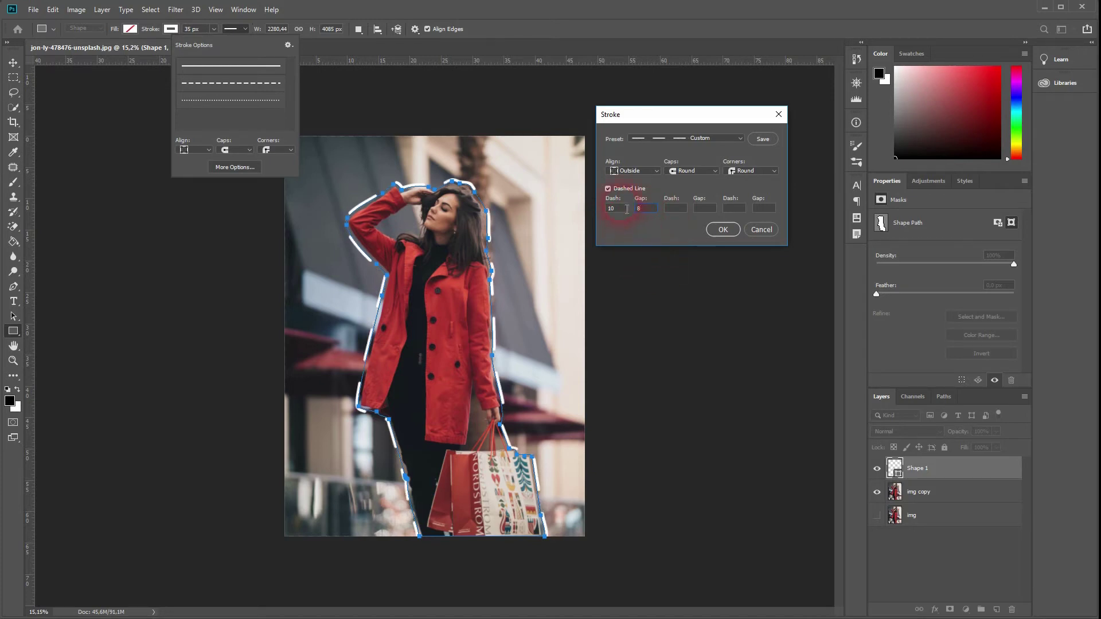
click(609, 209)
text(8)
click(652, 243)
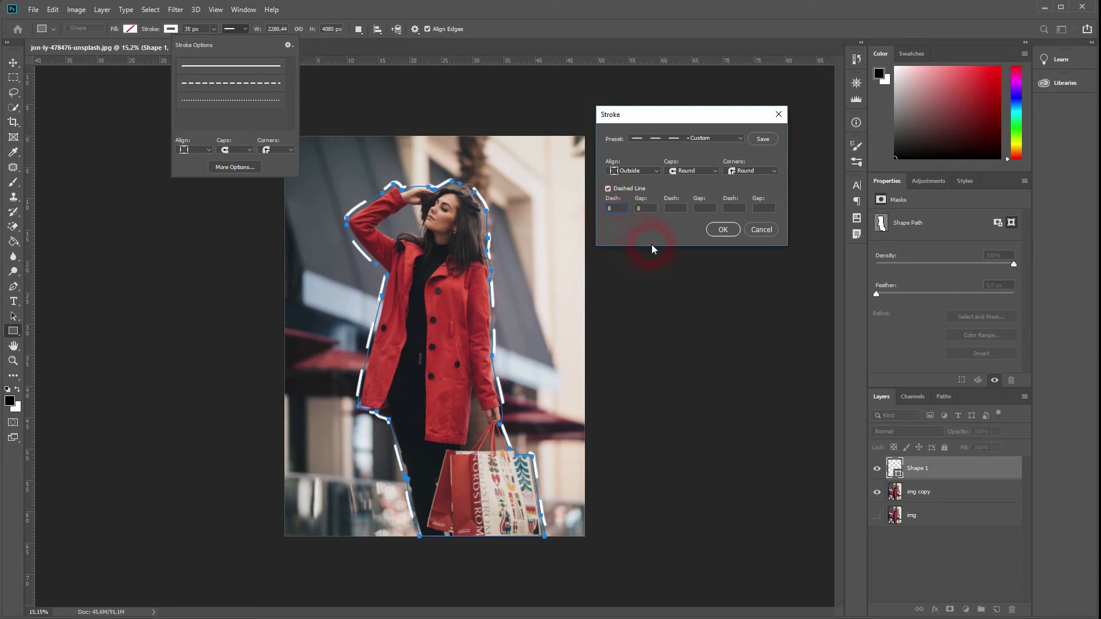
- Enter the rest of the pattern: gap 6, dash 5, gap 4, dash 1, gap 5
click(638, 208)
text(6)
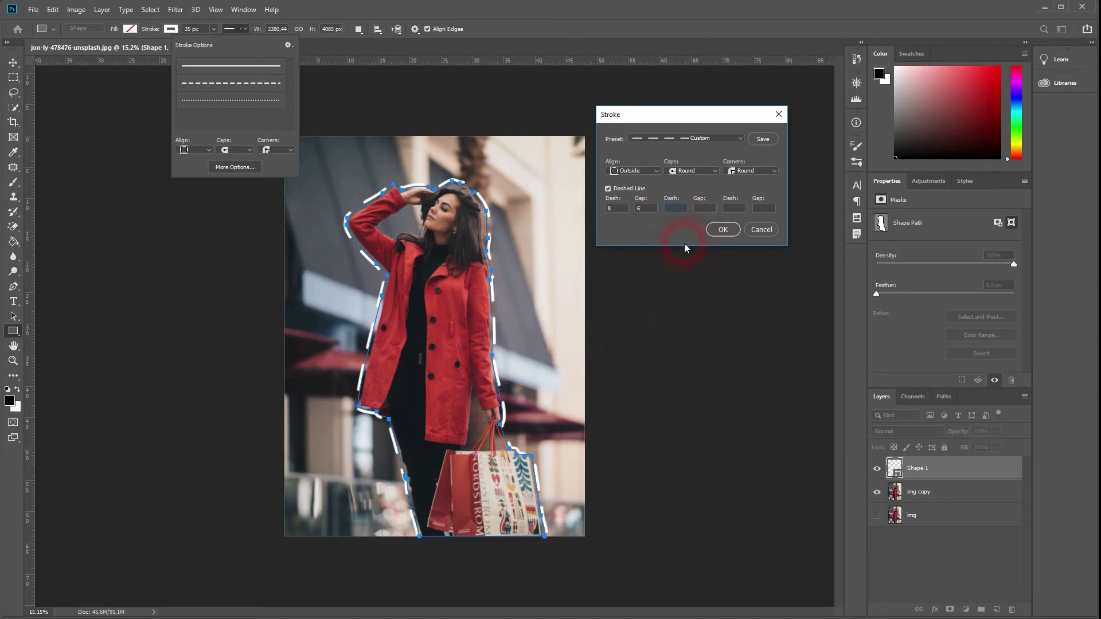
text(5)
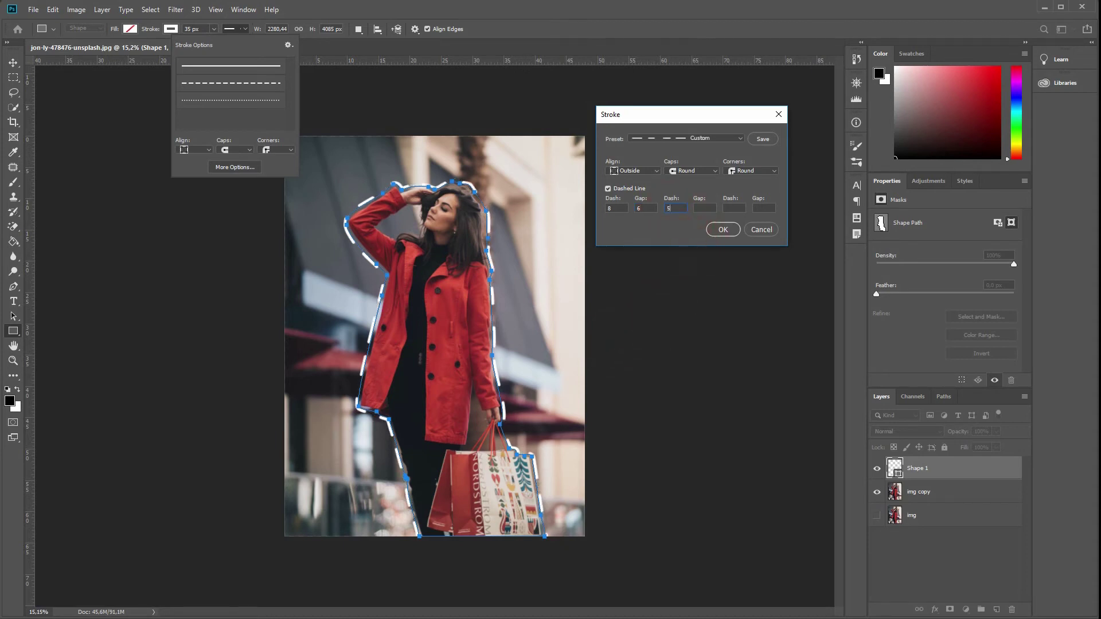
click(710, 208)
text(1)
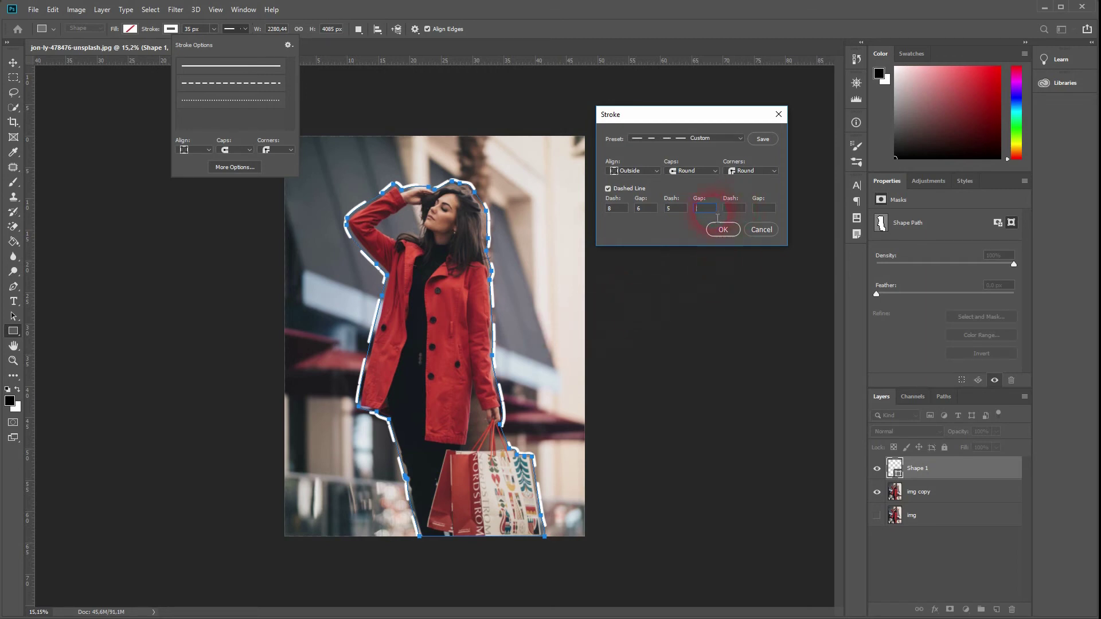
text(4)
click(738, 209)
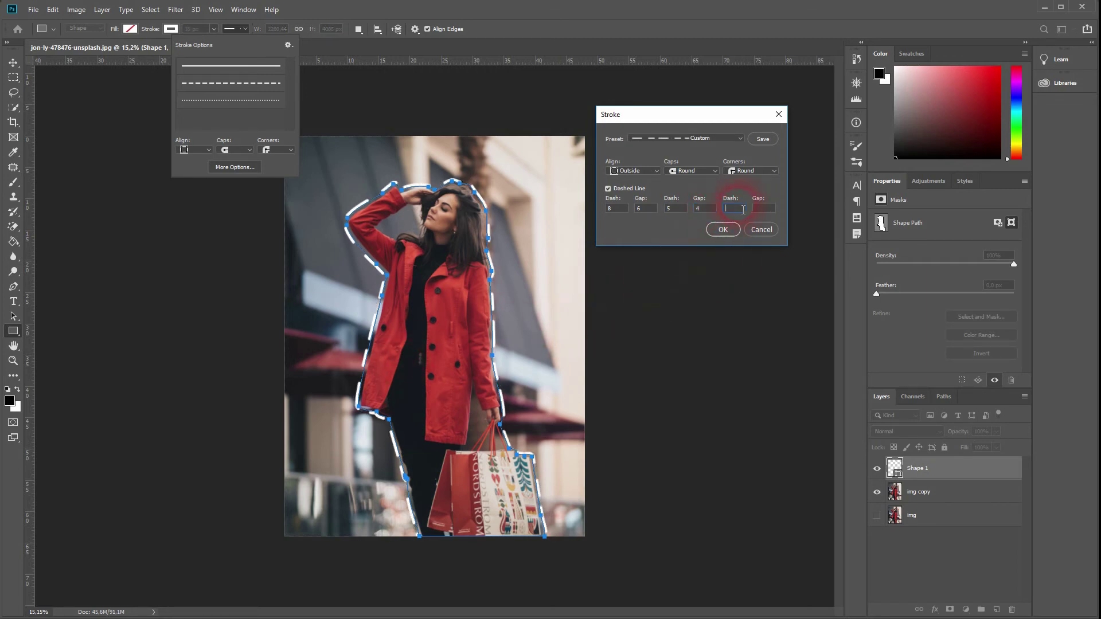
text(1)
click(771, 210)
text(5)
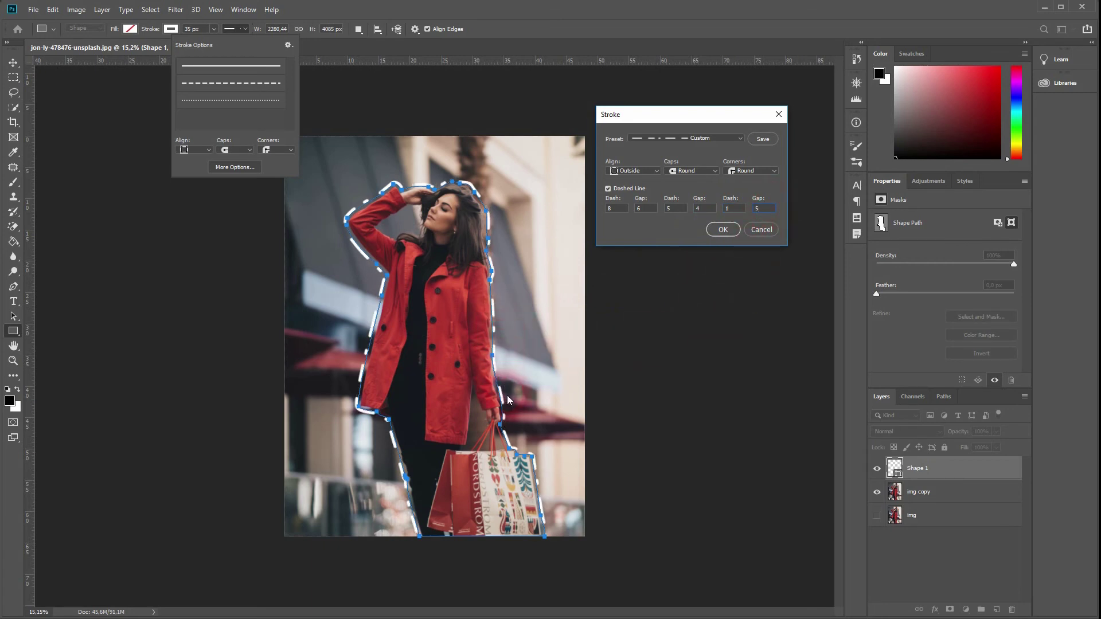
click(719, 293)
- Clear the second and third dash and gap fields, keeping dash 8 and gap 6
double_click(730, 209)
key(BackSpace)
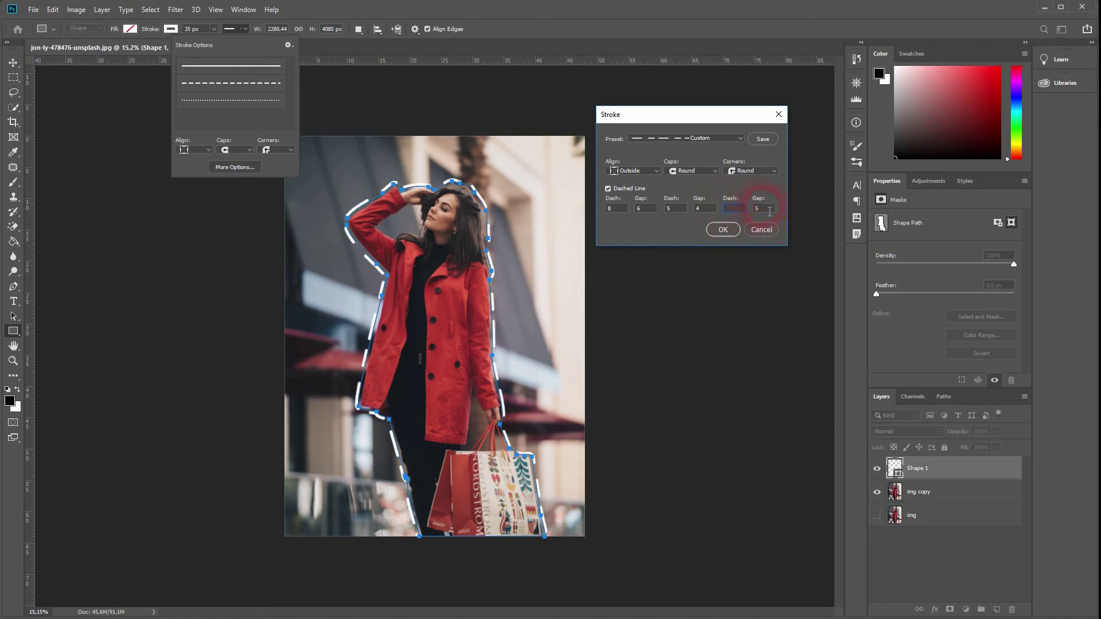
double_click(699, 208)
key(BackSpace)
double_click(675, 211)
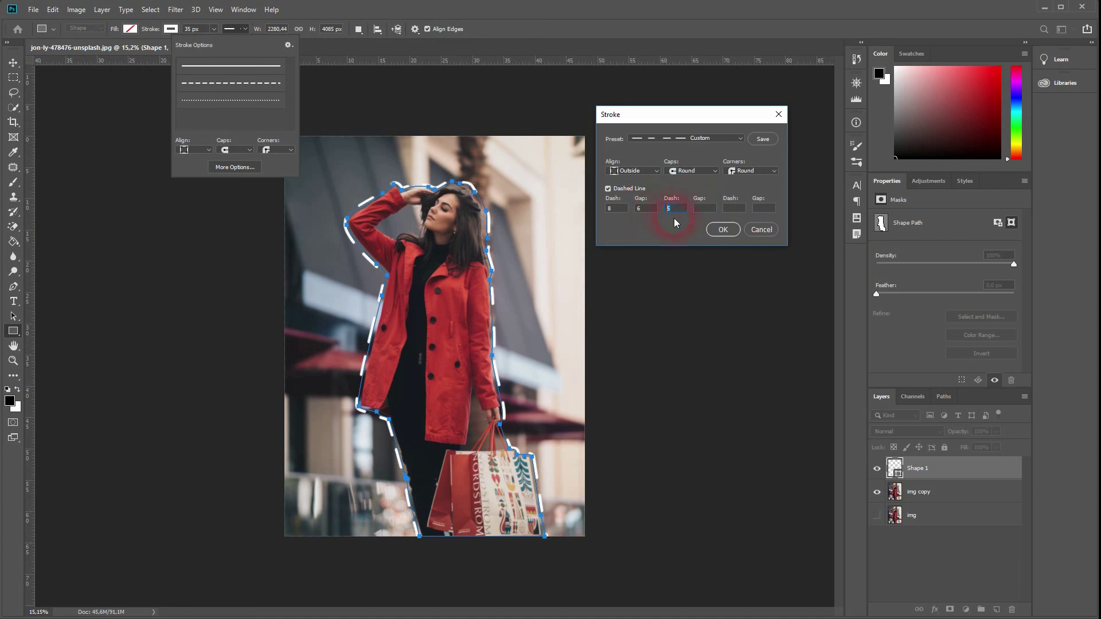
key(BackSpace)
- Apply the dashed stroke settings and select the img copy layer to view the result
click(724, 230)
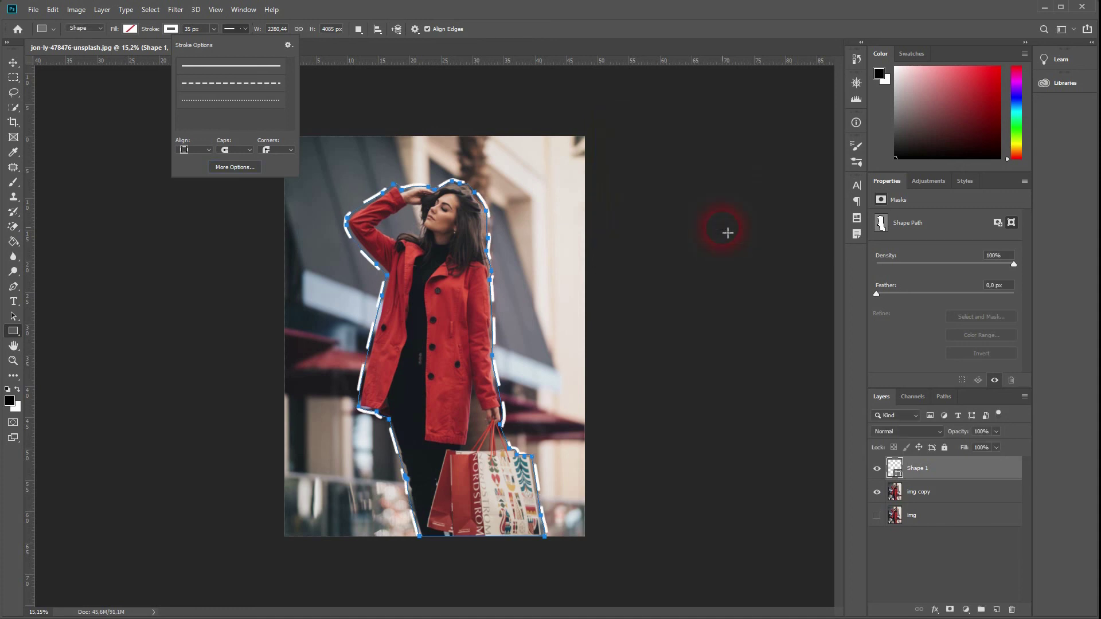
click(267, 47)
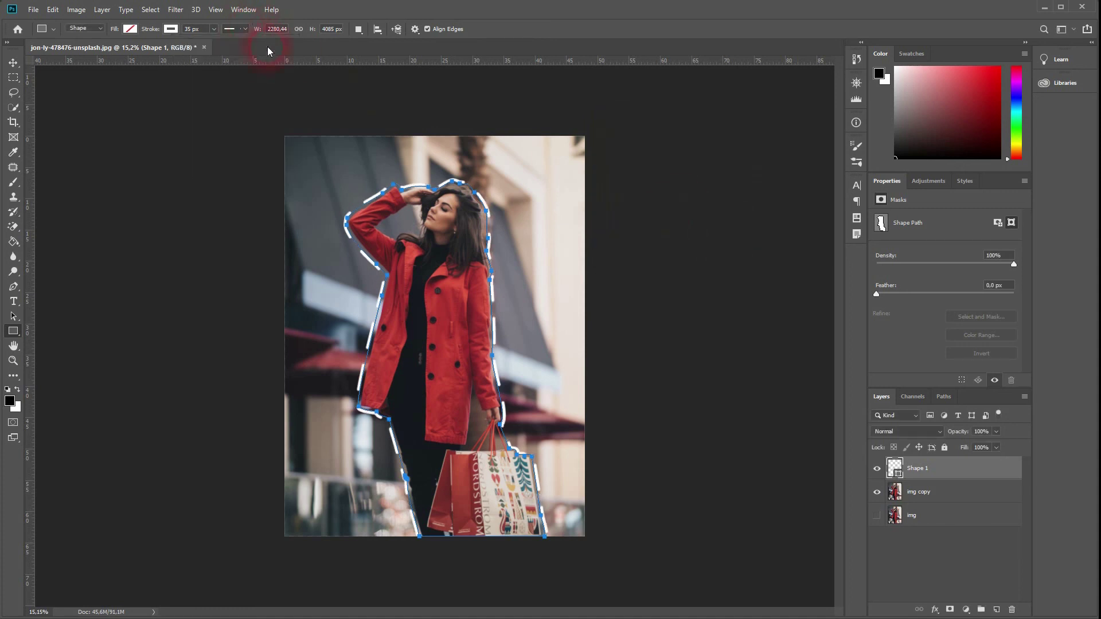
click(955, 497)
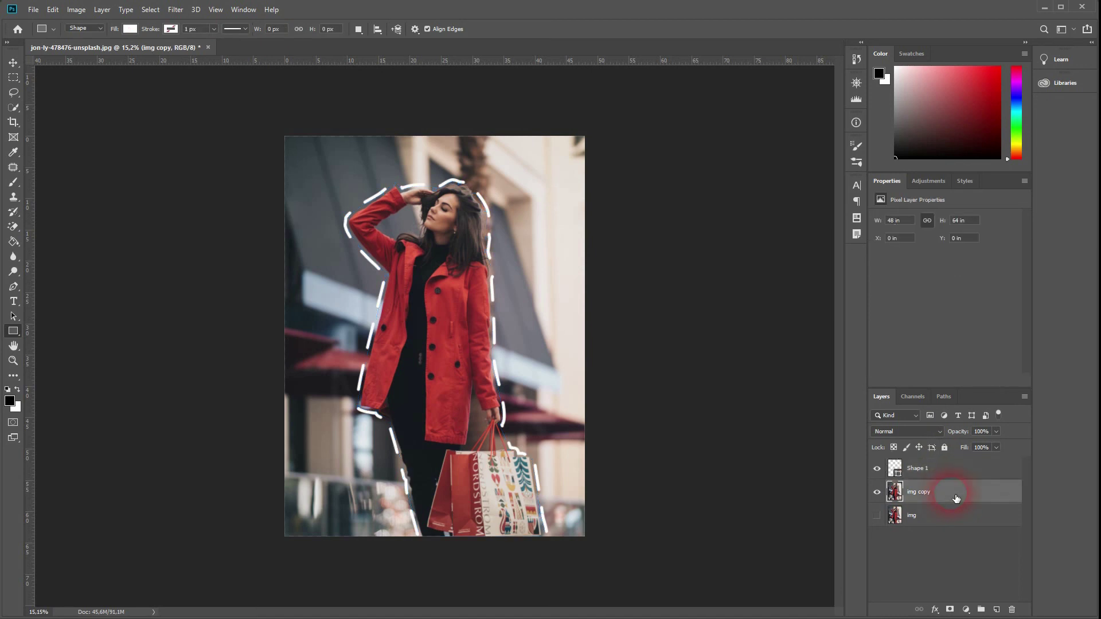